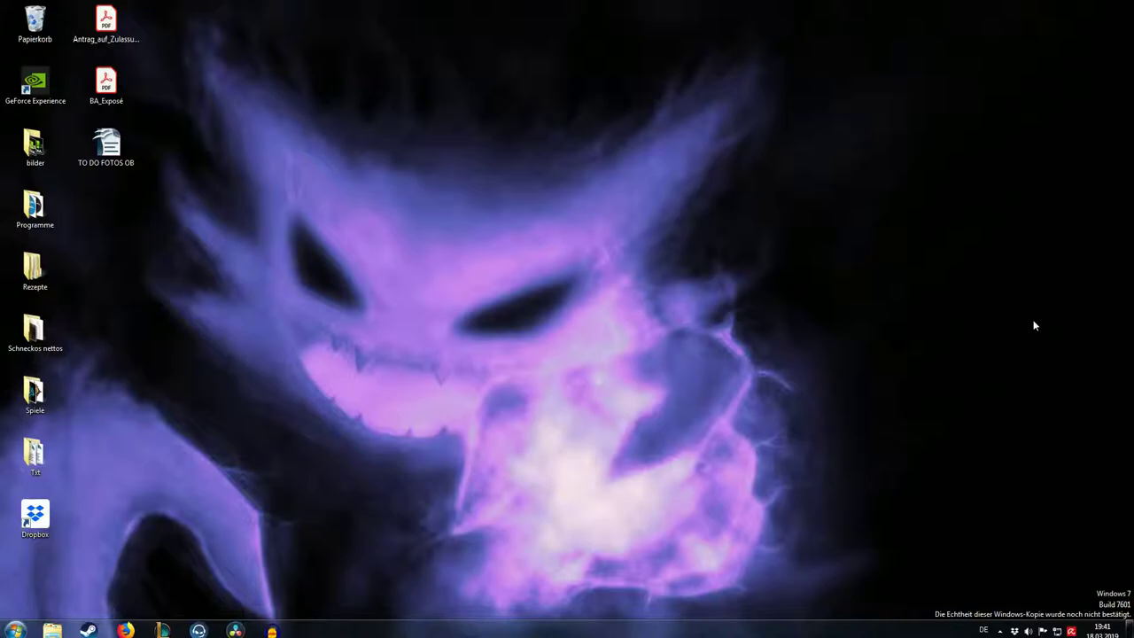
Check the drives listed under Computer, then launch regedit from the Run dialog
left_click(52, 630)
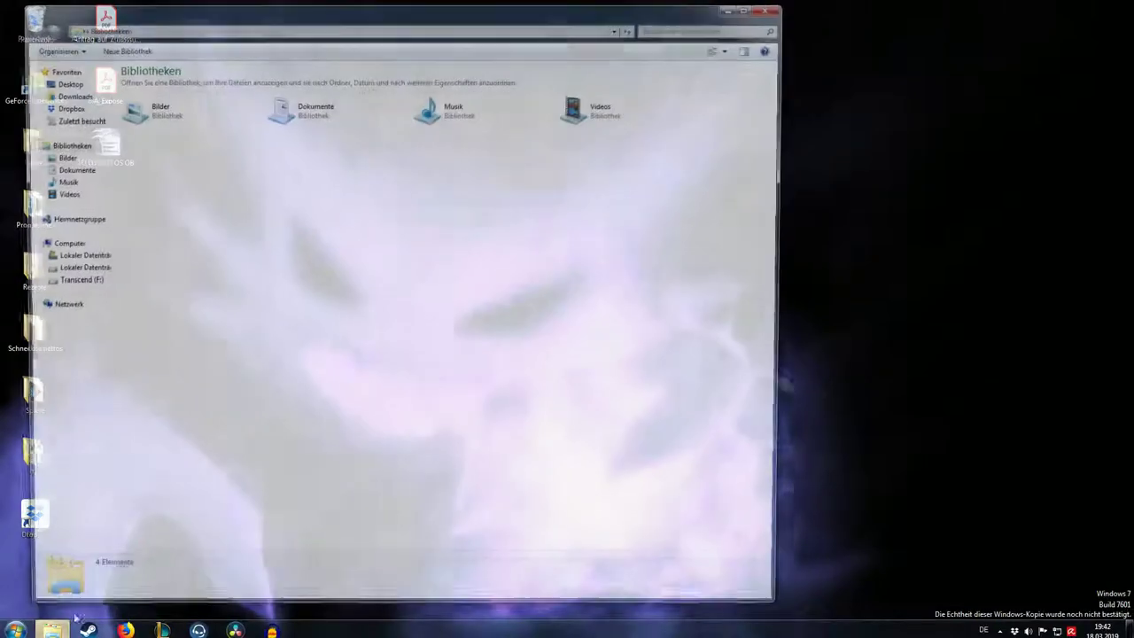
left_click(75, 248)
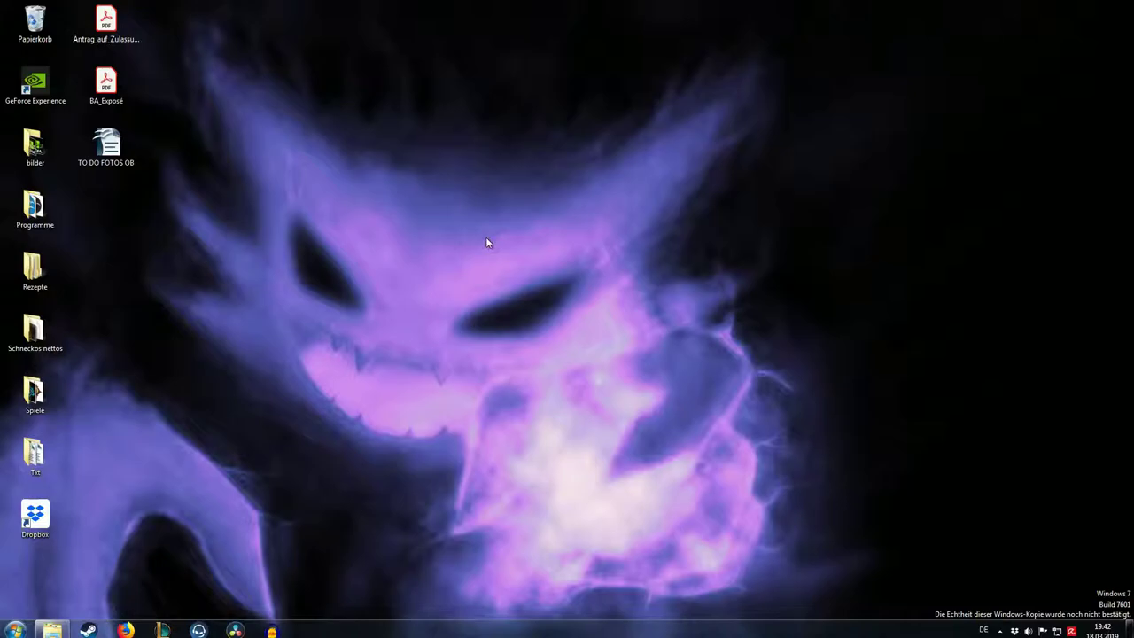
key("super+r")
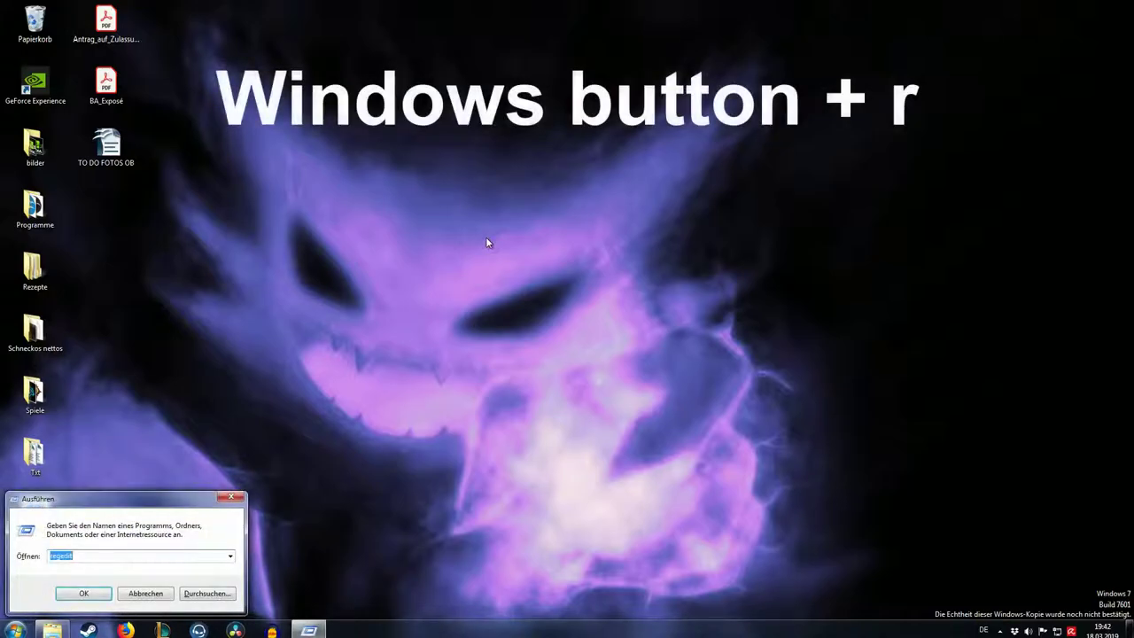
type("regedit")
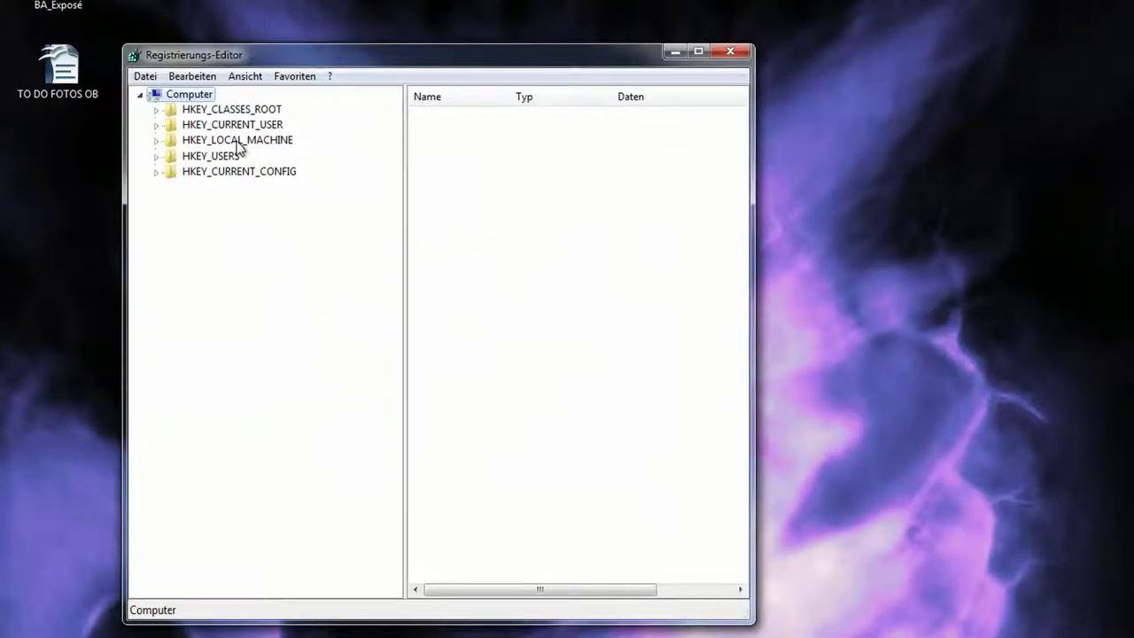
Expand HKEY_LOCAL_MACHINE\SYSTEM\CurrentControlSet and expand the services key to list its subkeys
left_click(288, 148)
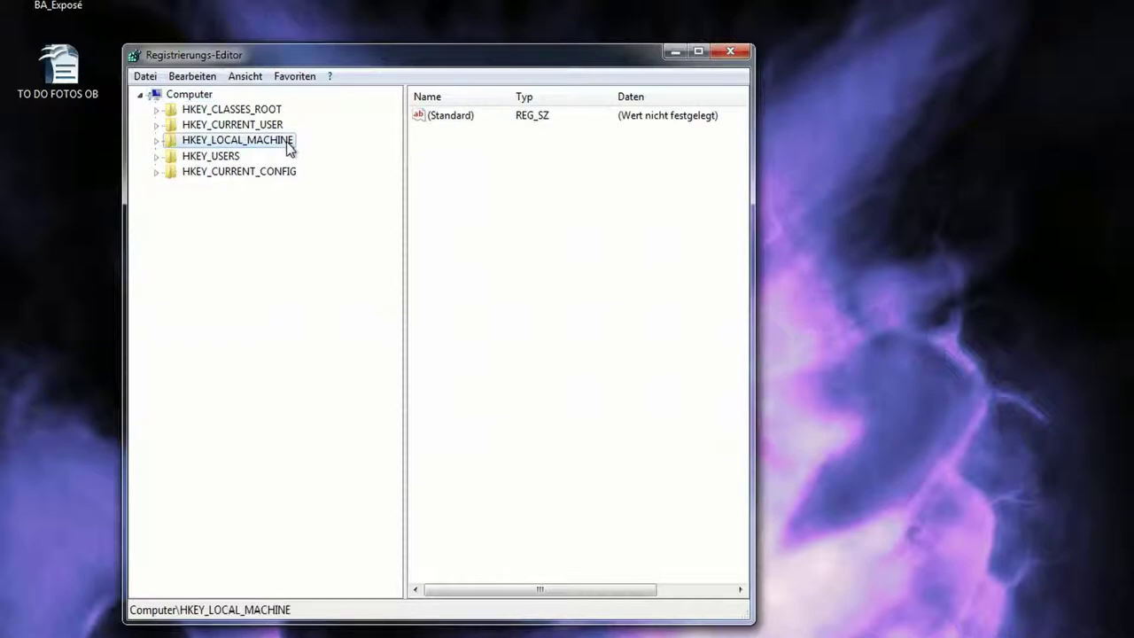
left_click(160, 142)
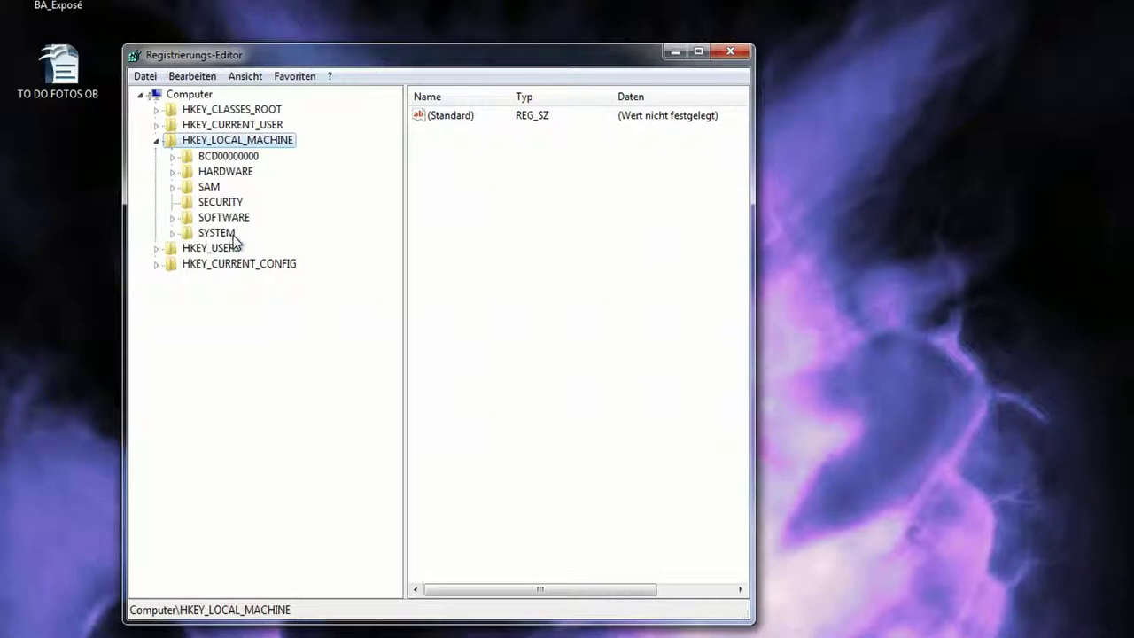
left_click(172, 234)
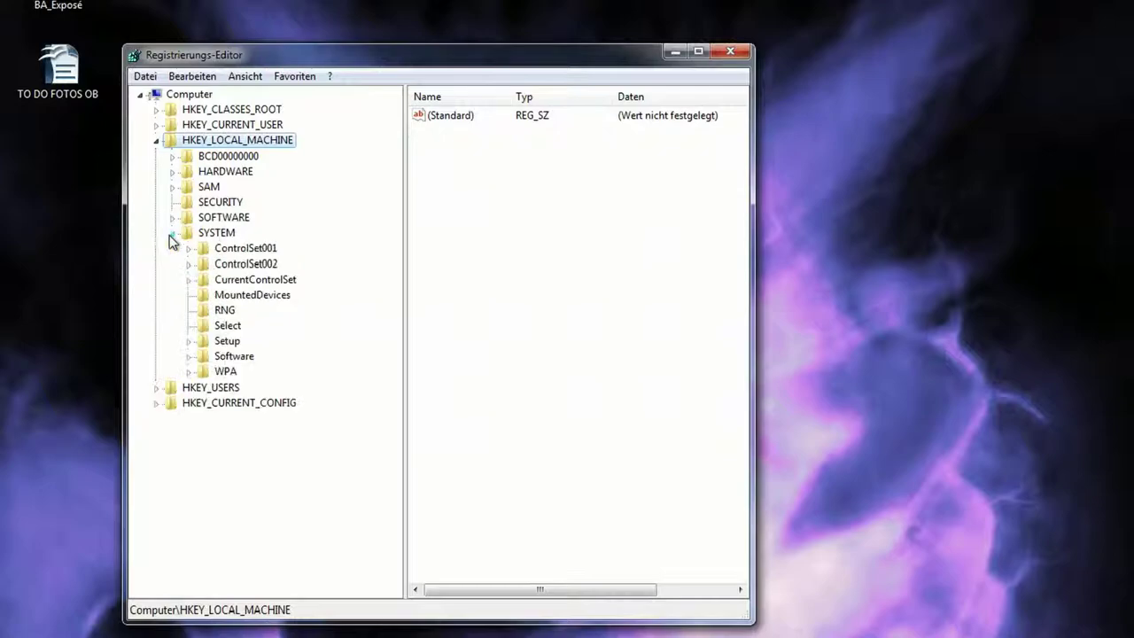
left_click(244, 279)
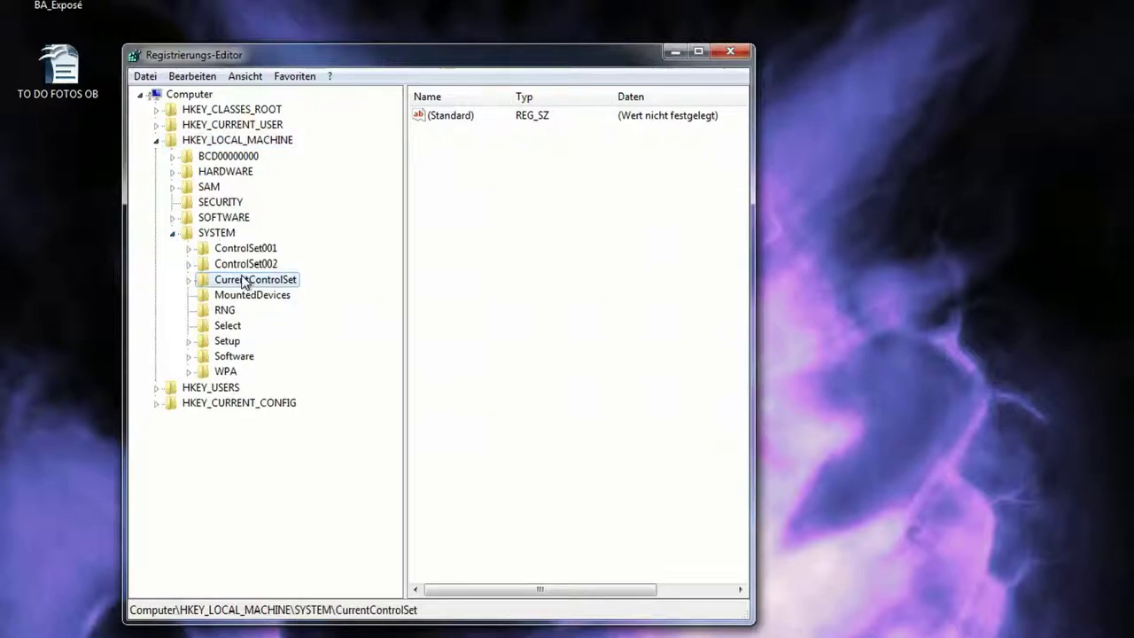
left_click(189, 280)
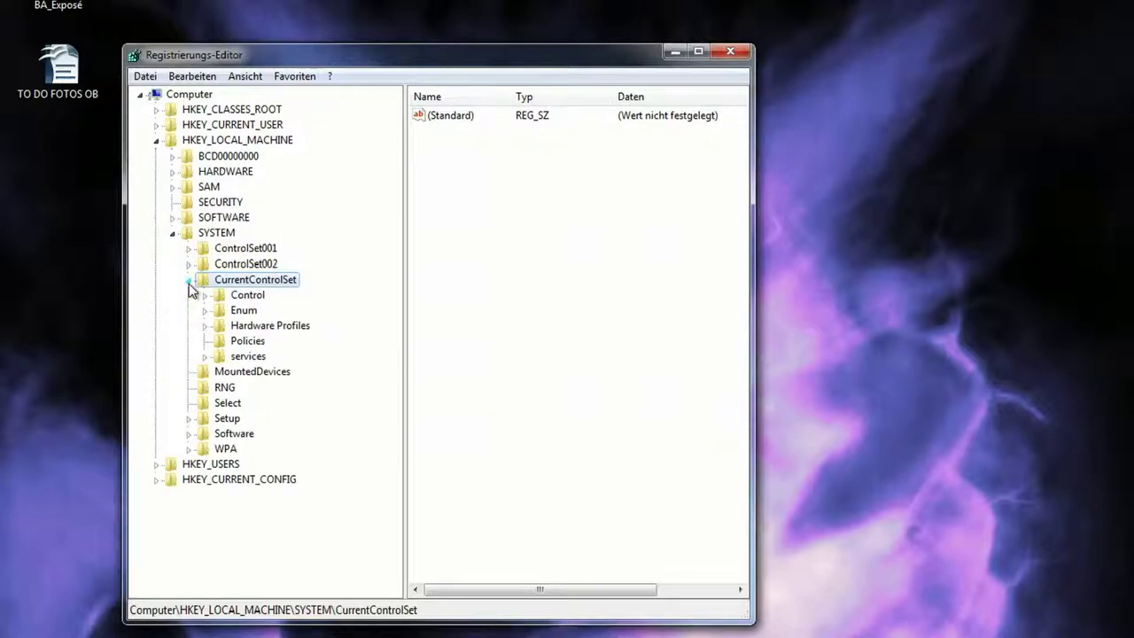
left_click(249, 357)
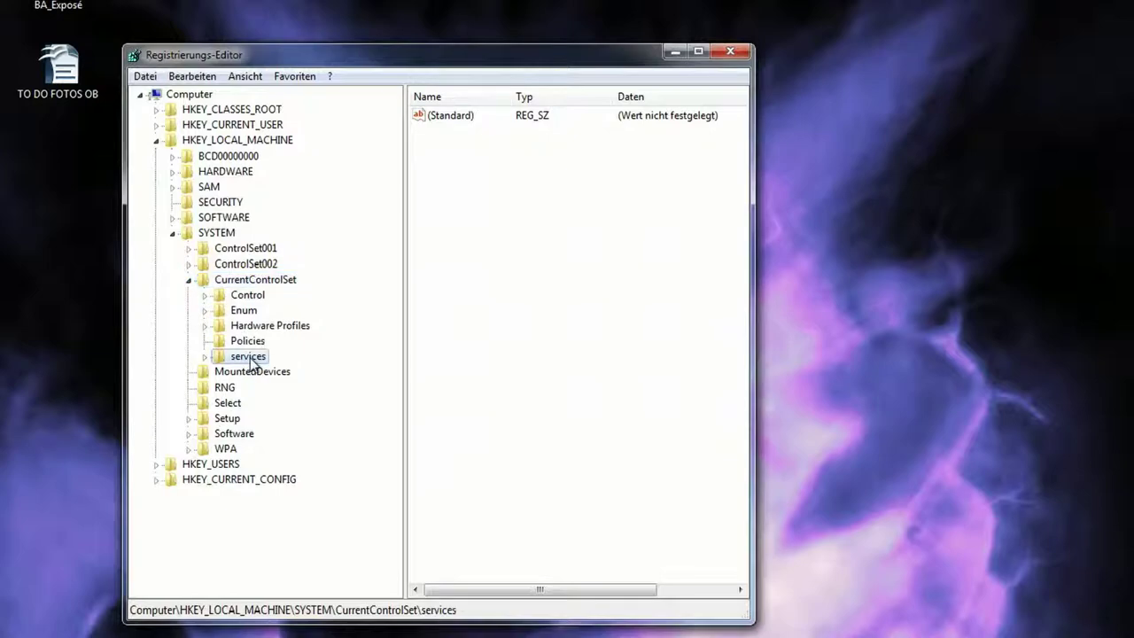
left_click(205, 356)
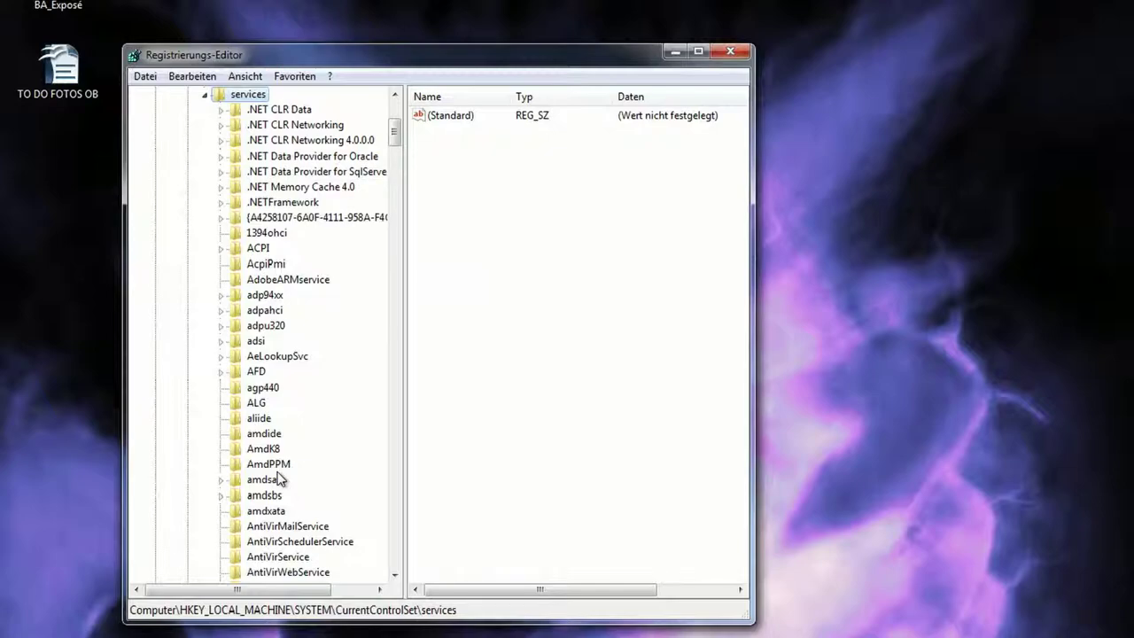
Jump to atapi and delete its Controller0 subkey, confirming with Ja
type("atapi")
scroll(274, 474, "down", 5)
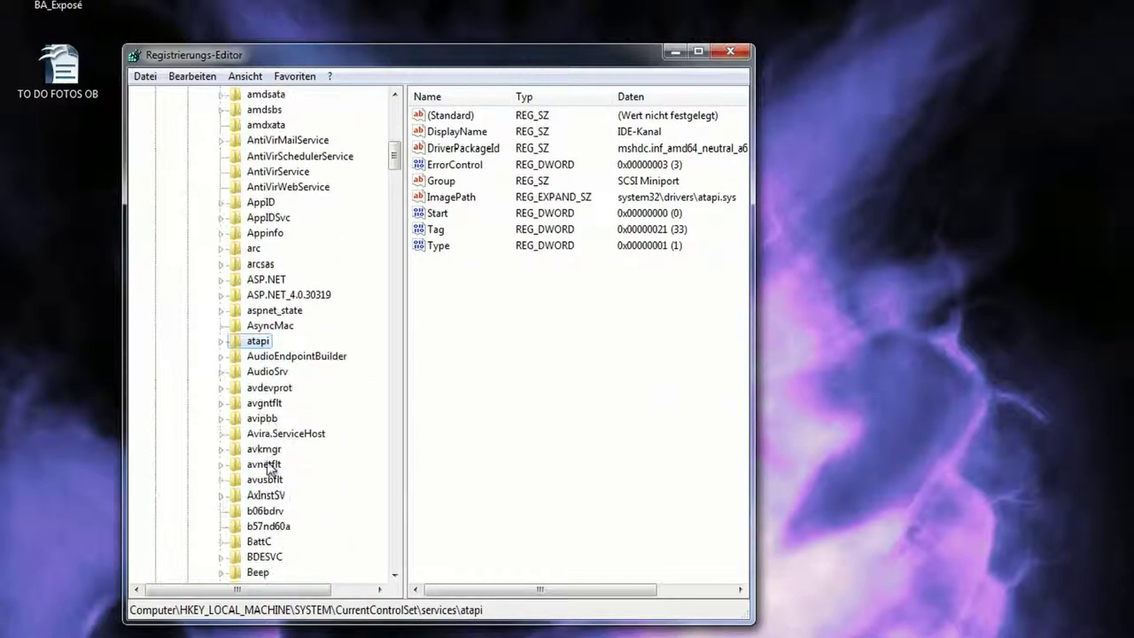
scroll(264, 321, "down", 1)
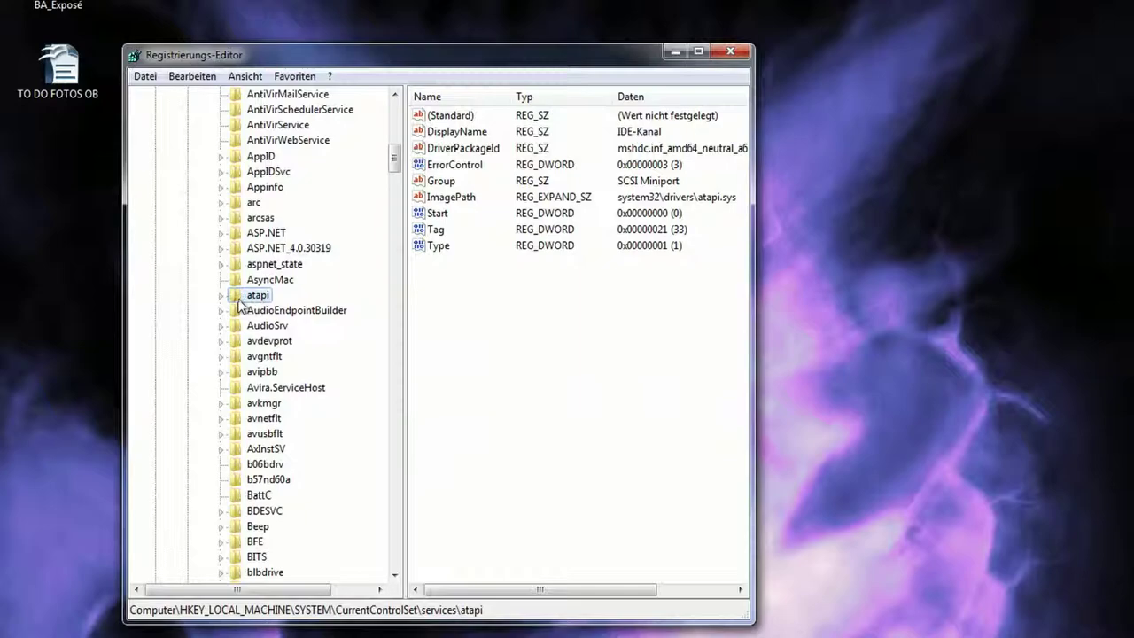
left_click(221, 296)
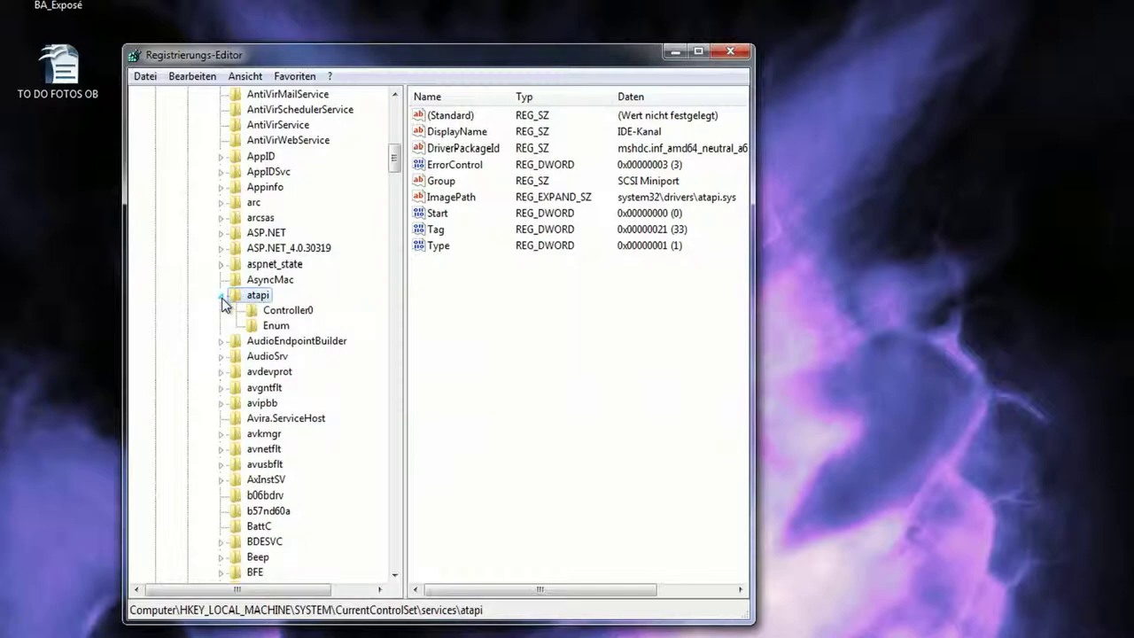
left_click(301, 312)
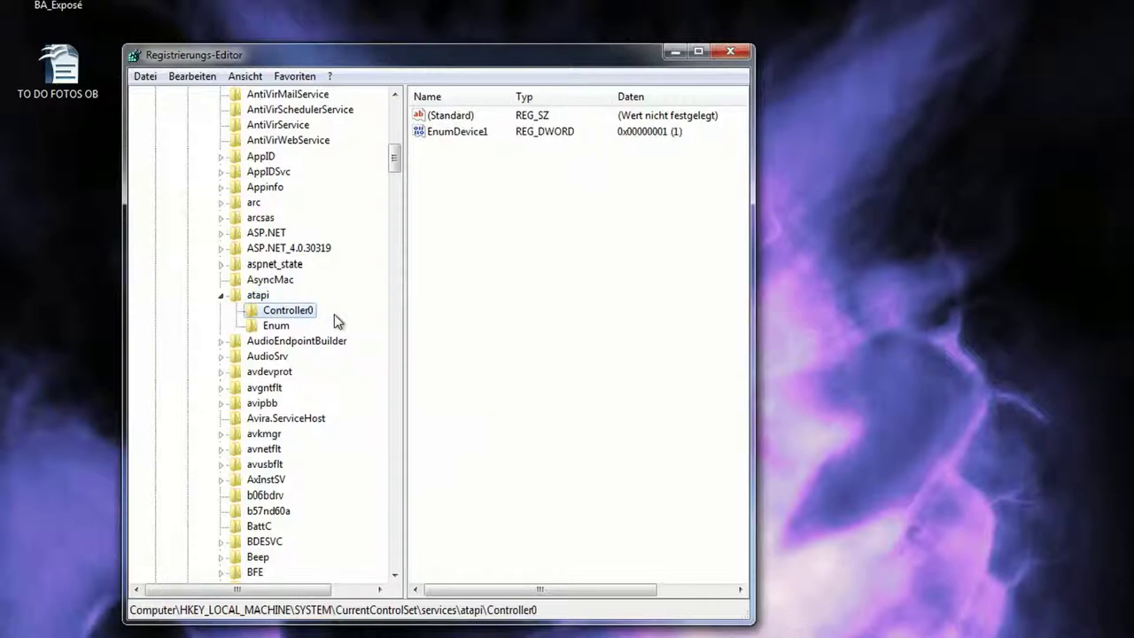
key("Delete")
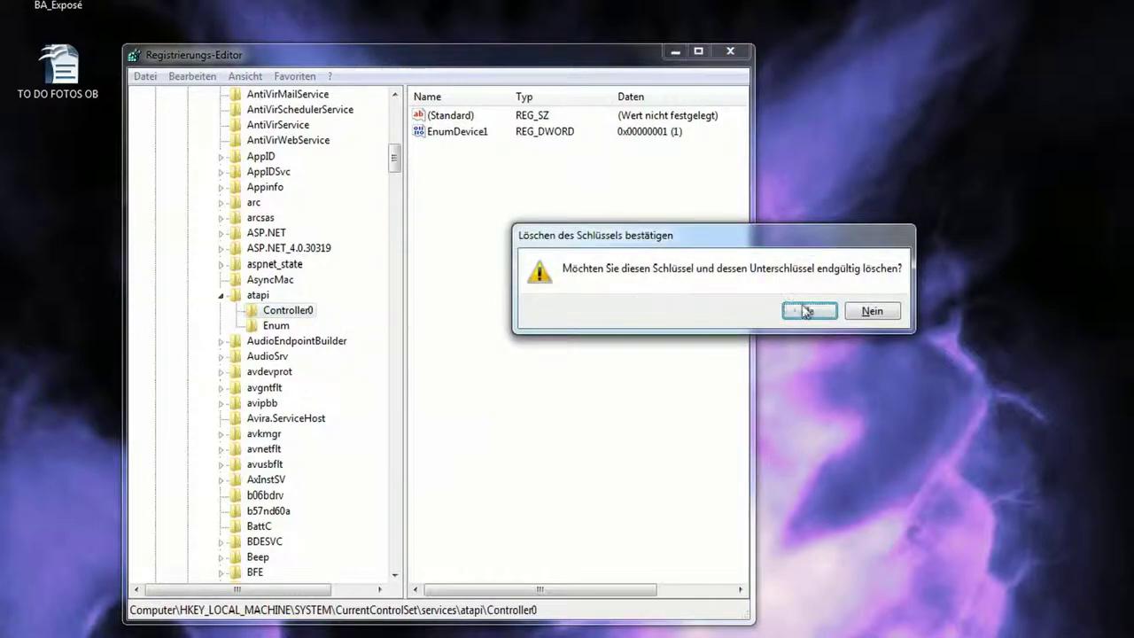
left_click(808, 310)
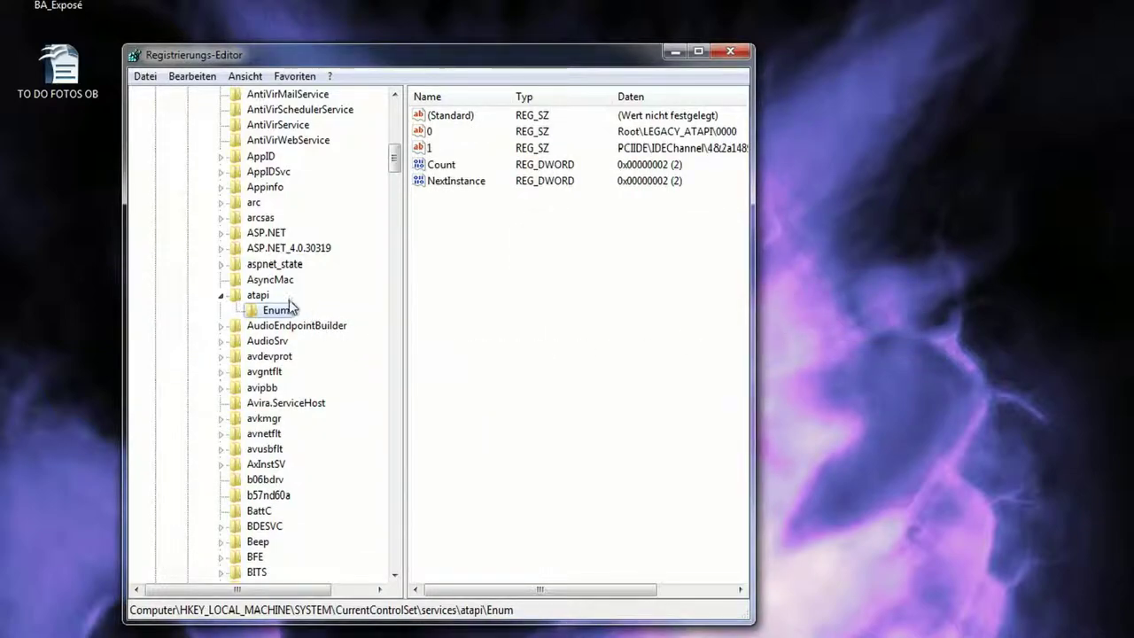
Add a new subkey named Controller0 under atapi via Neu > Schlüssel
left_click(261, 297)
right_click(266, 299)
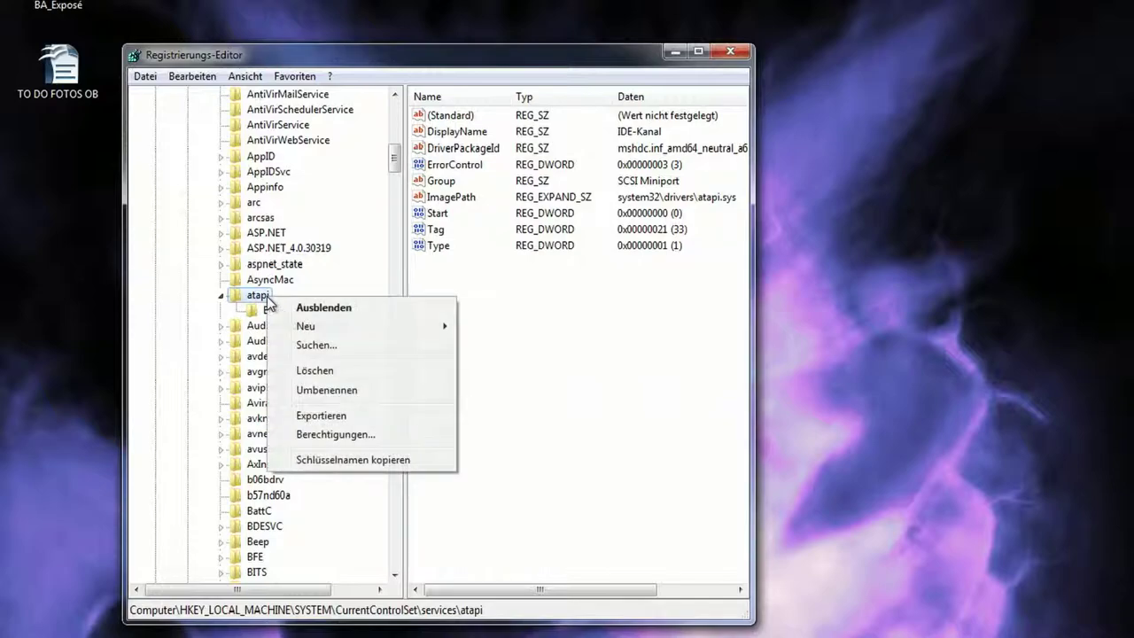
mouse_move(347, 327)
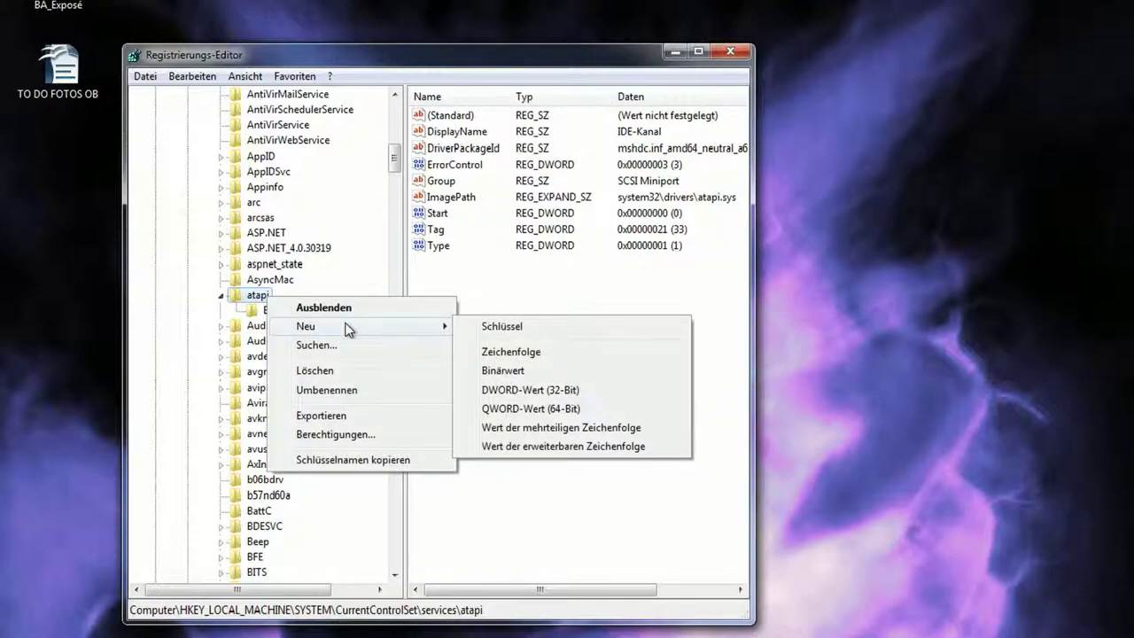
left_click(530, 329)
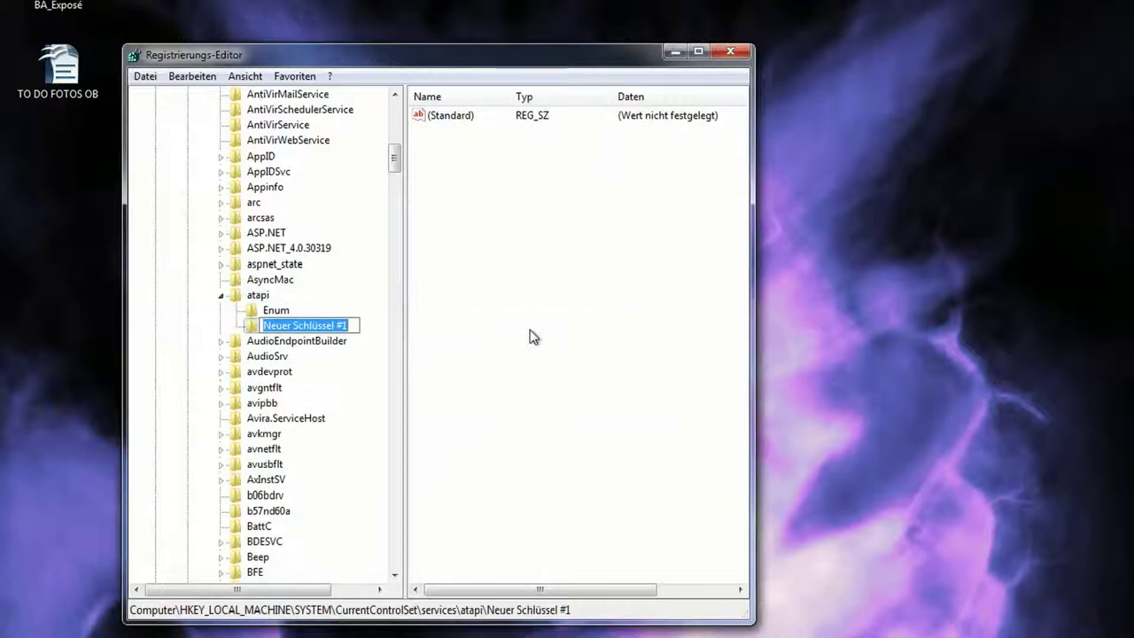
type("Controll")
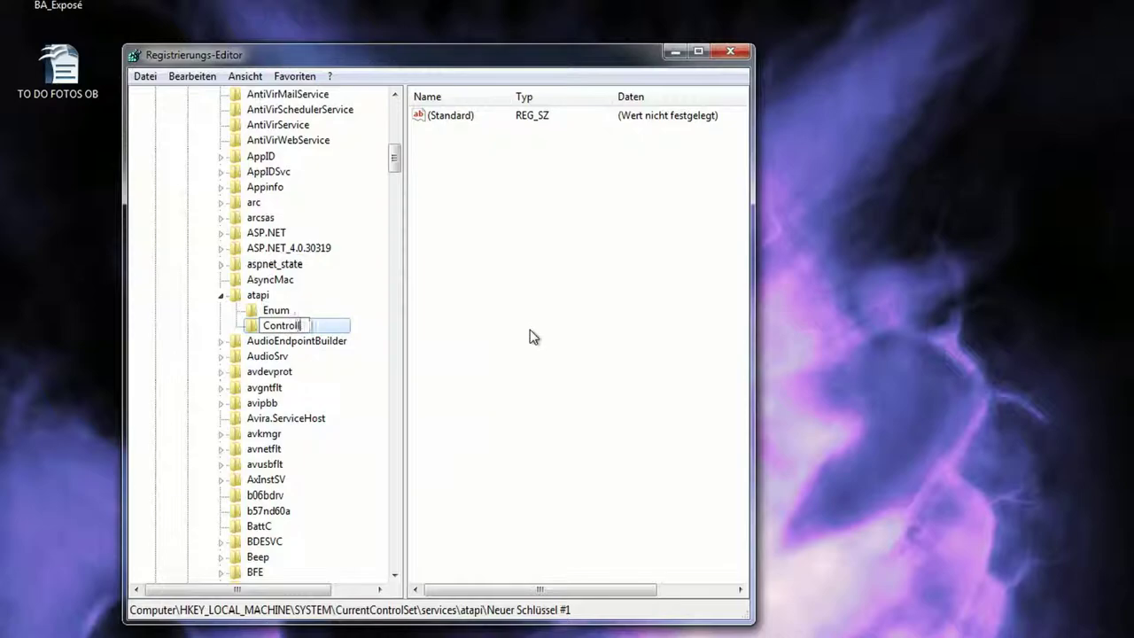
type("er0")
key("Return")
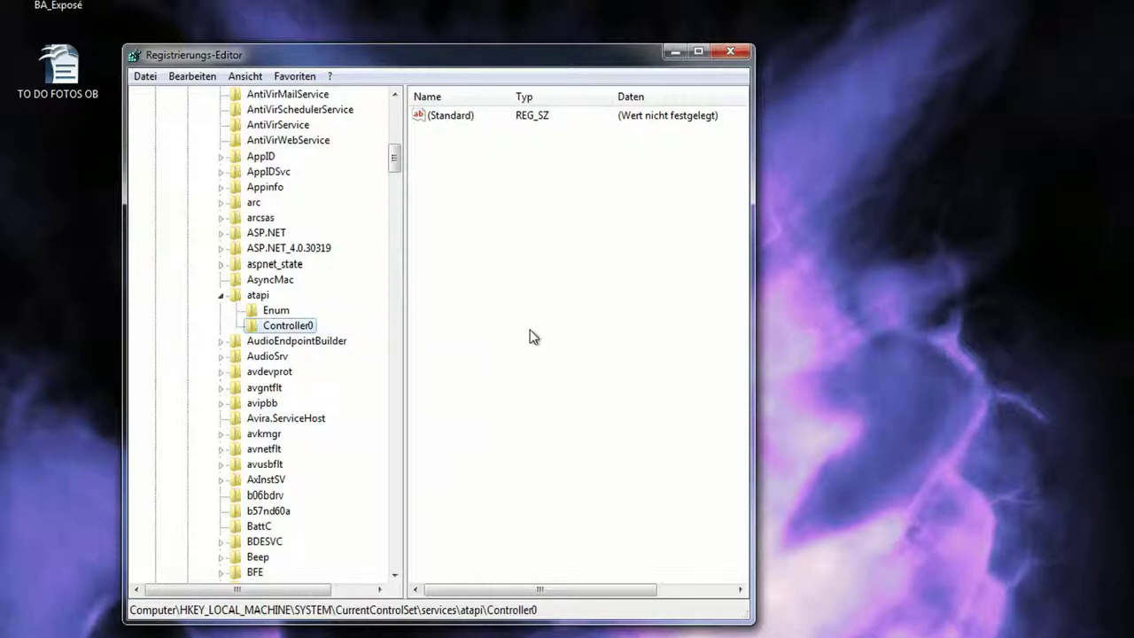
Open Controller0's Neu menu without adding anything, then open the Computer window with Win+E
right_click(309, 334)
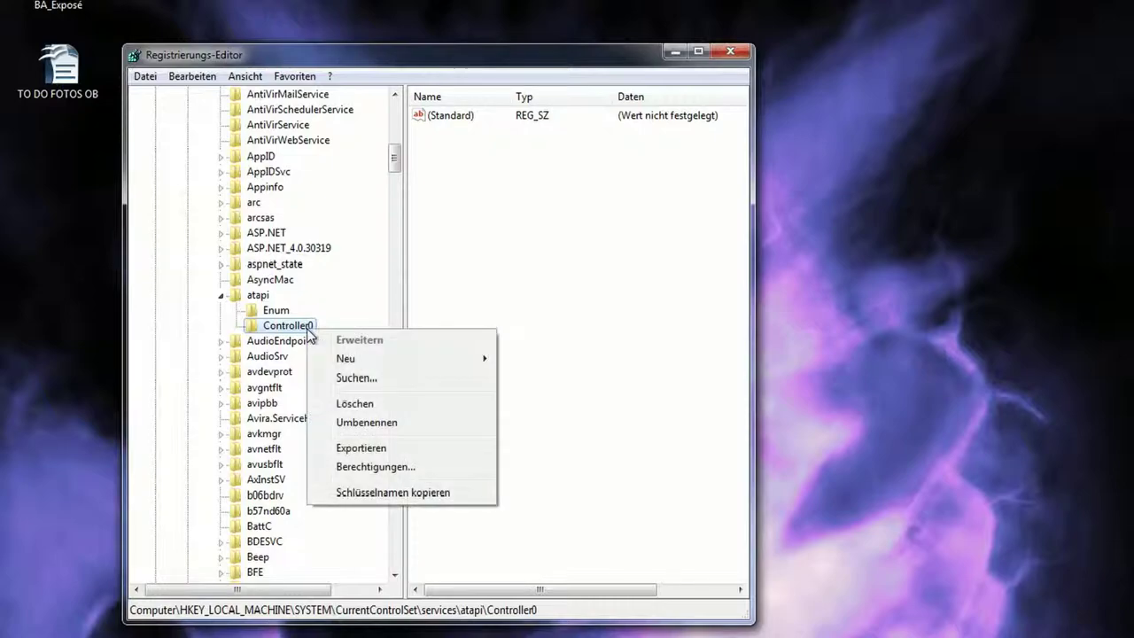
mouse_move(448, 360)
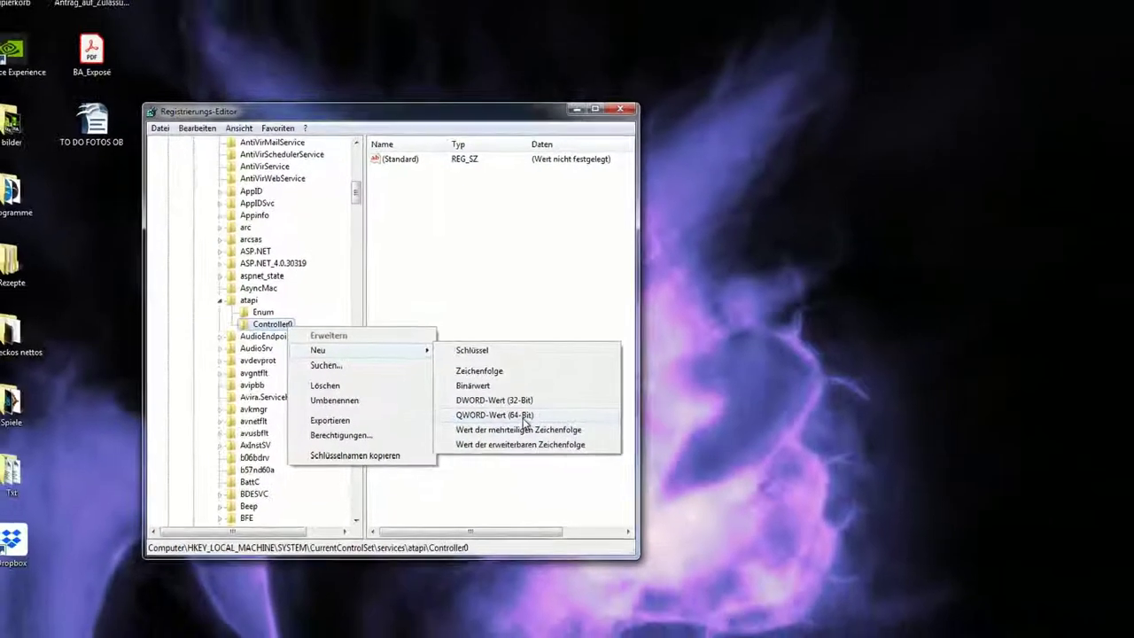
key("super+e")
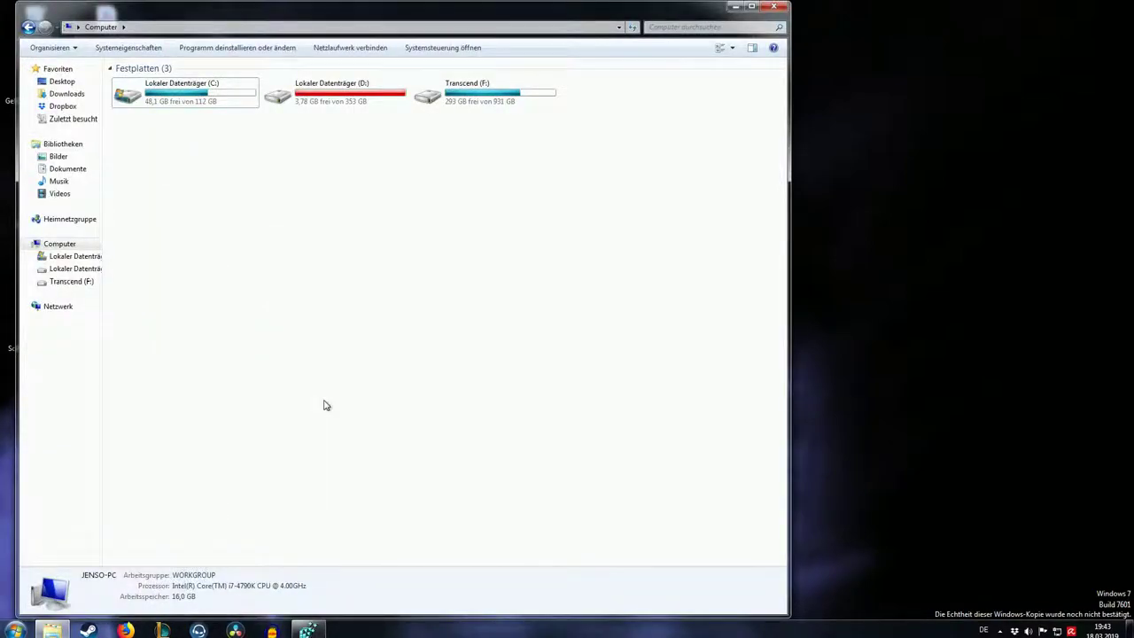
View Computer's System properties, close them, and minimize Explorer to return to Registry Editor
right_click(324, 405)
left_click(369, 527)
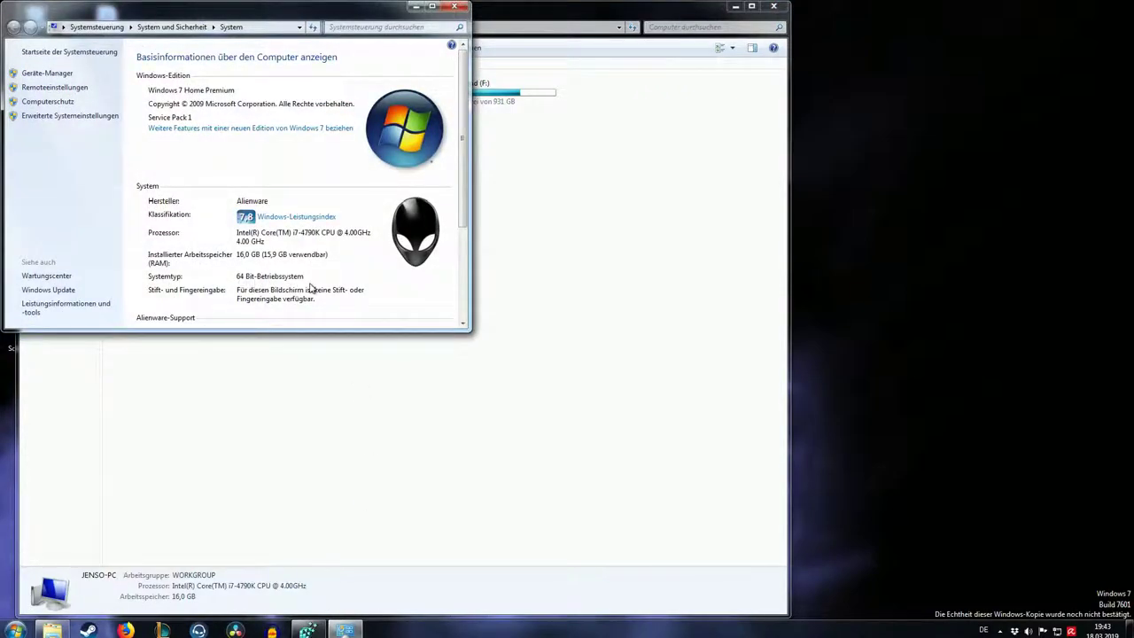
left_click(453, 6)
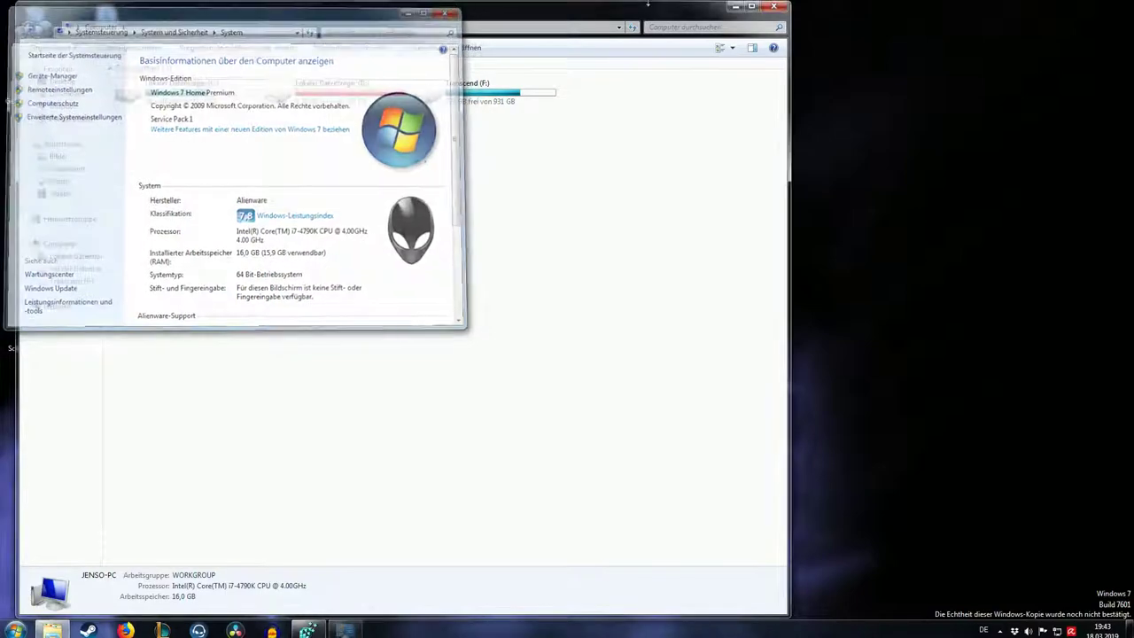
left_click(734, 7)
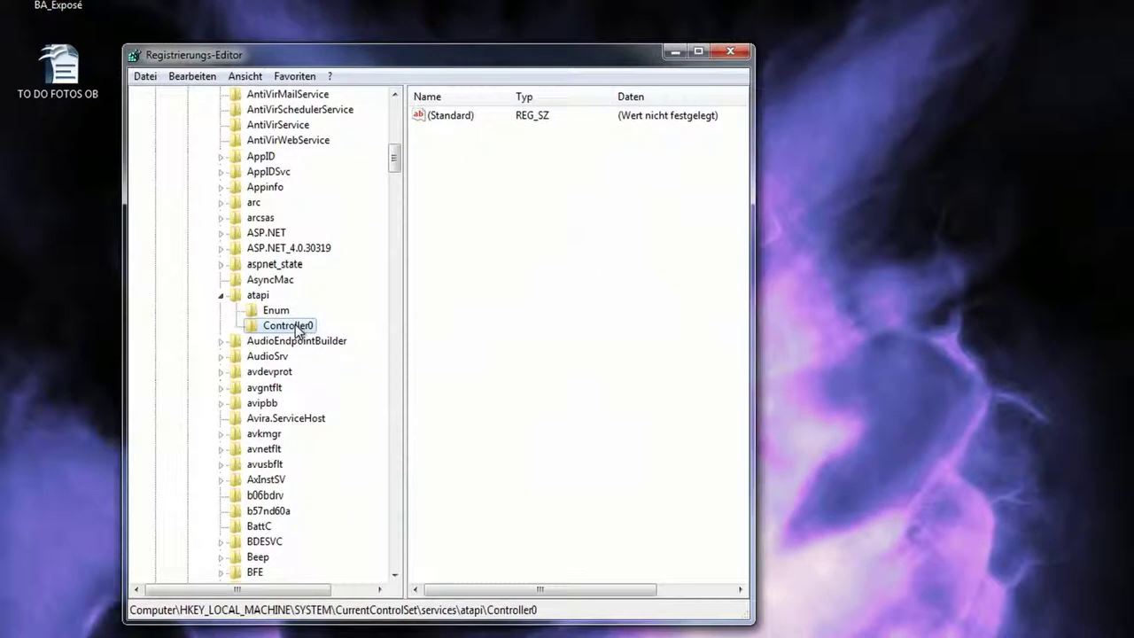
Create a DWORD-Wert (32-Bit) named EnumDevice1 in Controller0
right_click(284, 326)
mouse_move(404, 356)
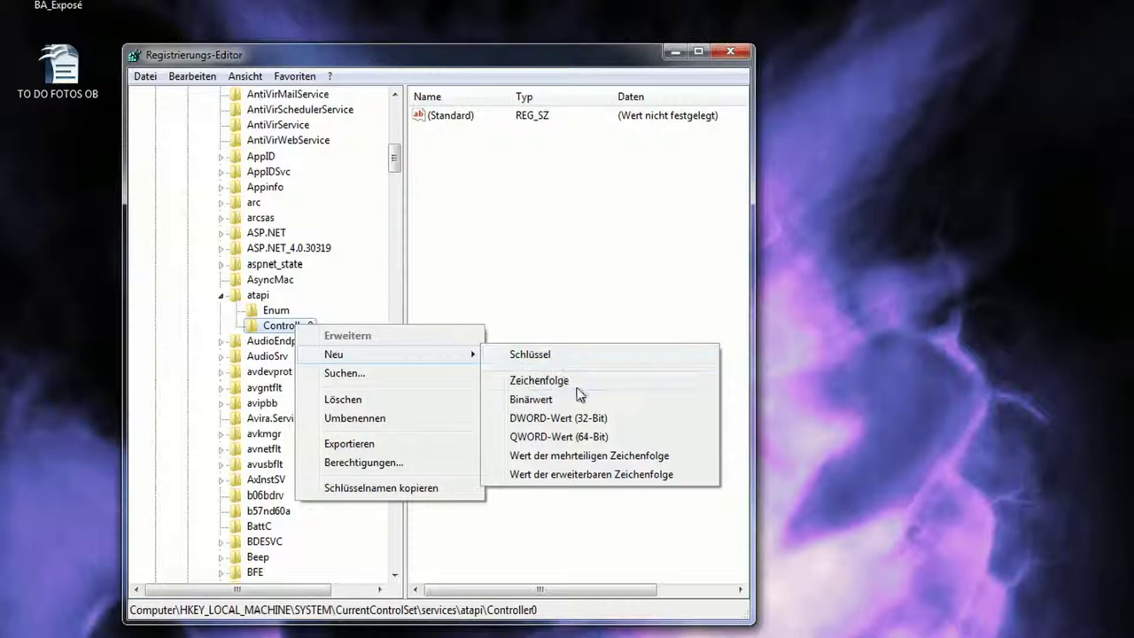
left_click(632, 417)
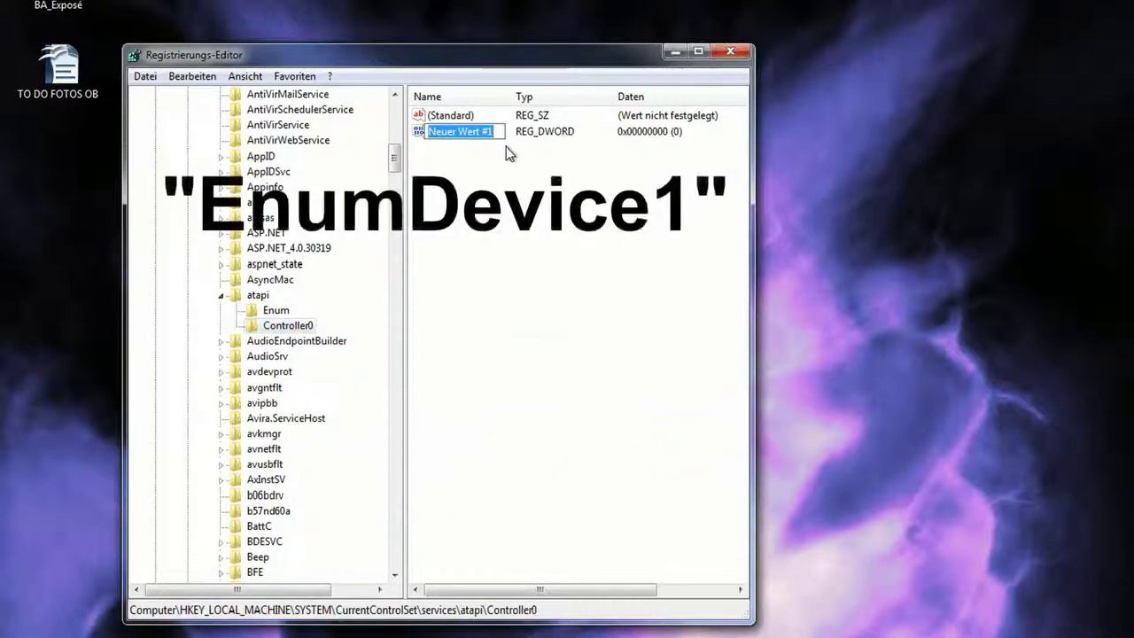
type("EnumDec")
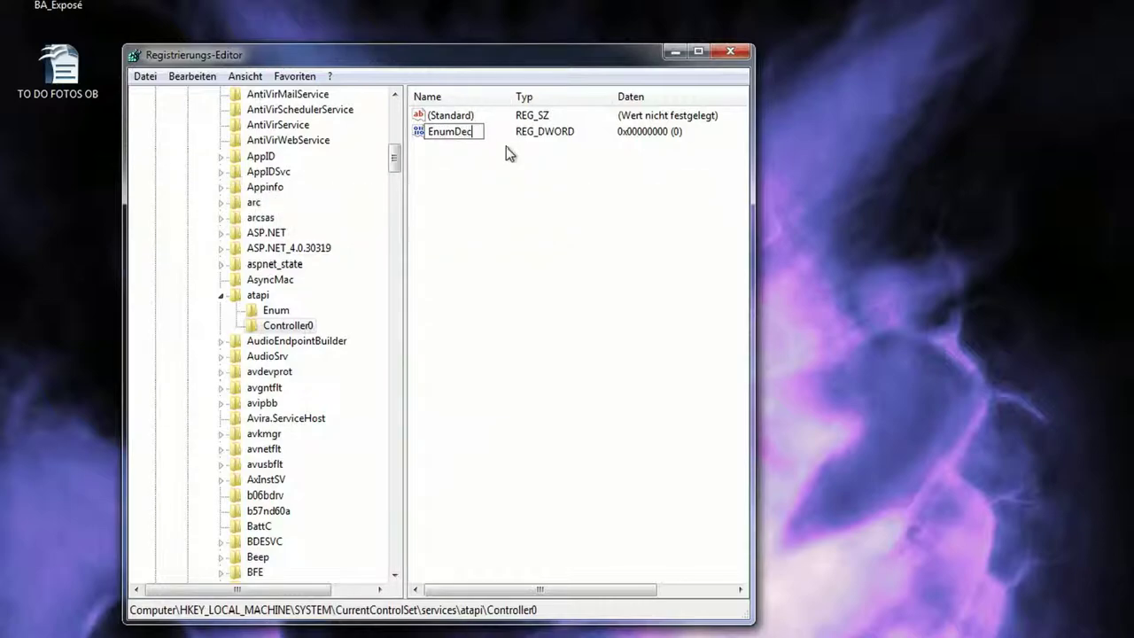
key("BackSpace")
type("vice1")
key("Return")
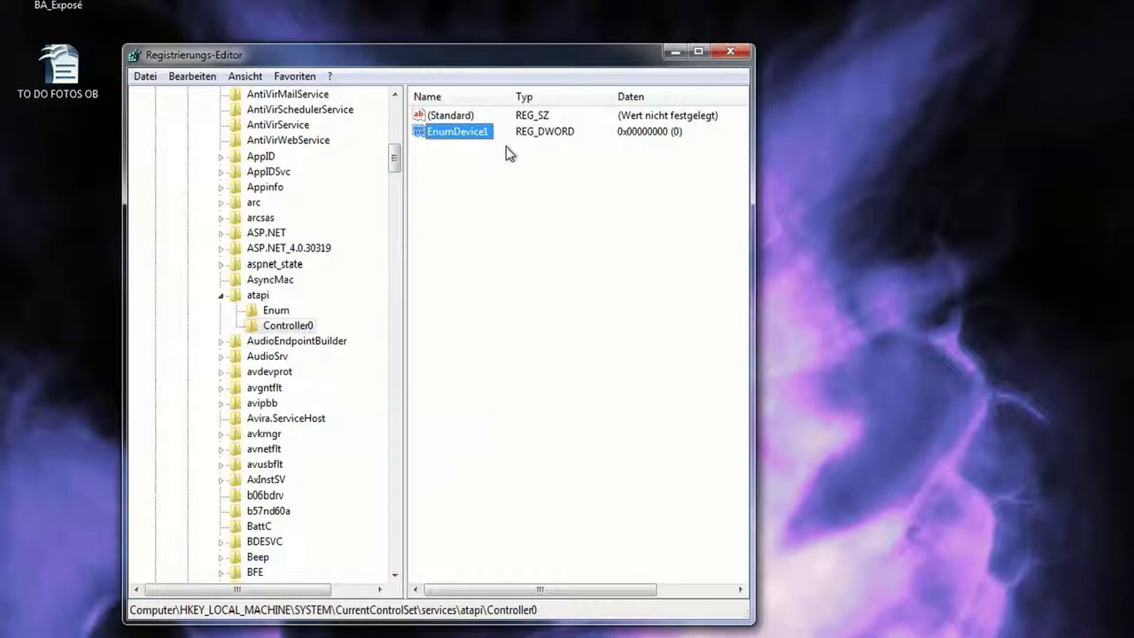
Change EnumDevice1's data to 1, then close Registry Editor
right_click(477, 143)
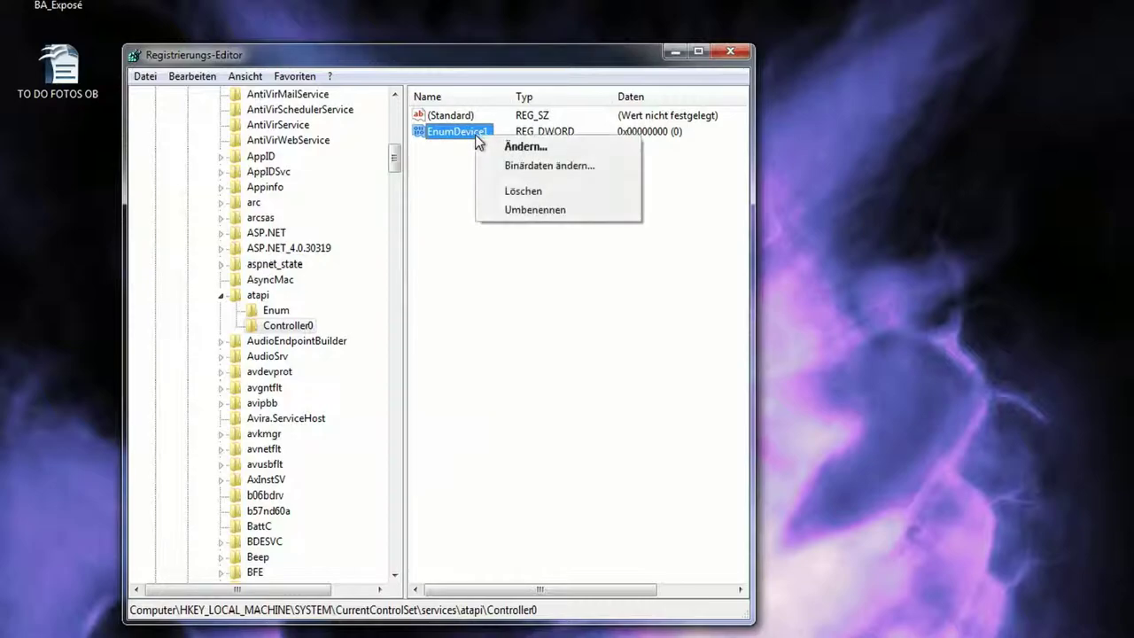
left_click(587, 149)
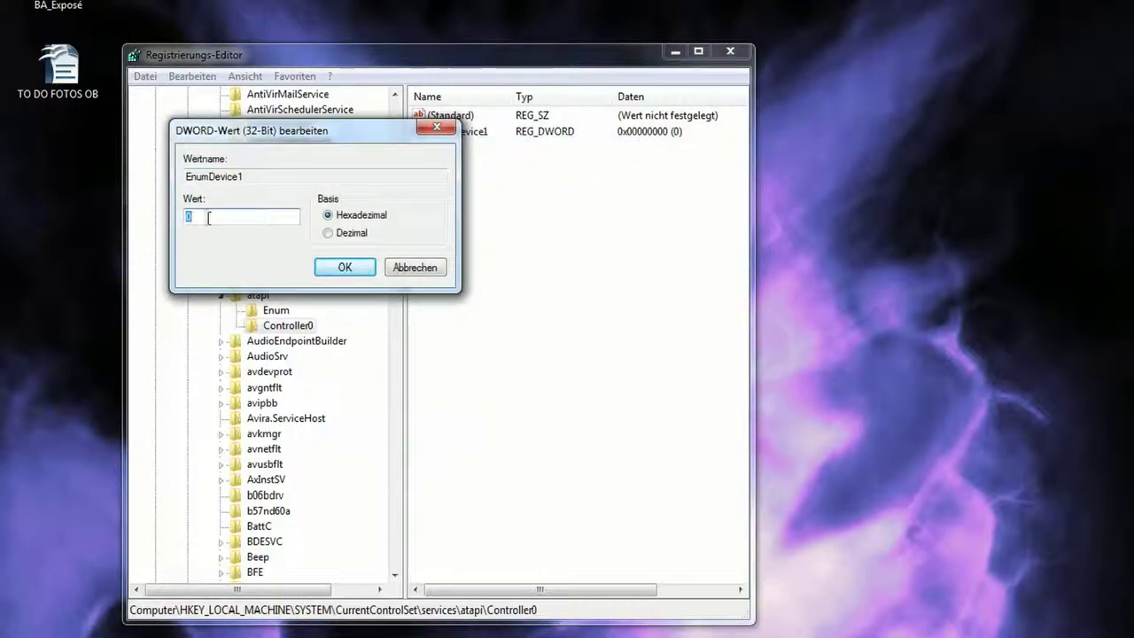
type("1")
left_click(347, 268)
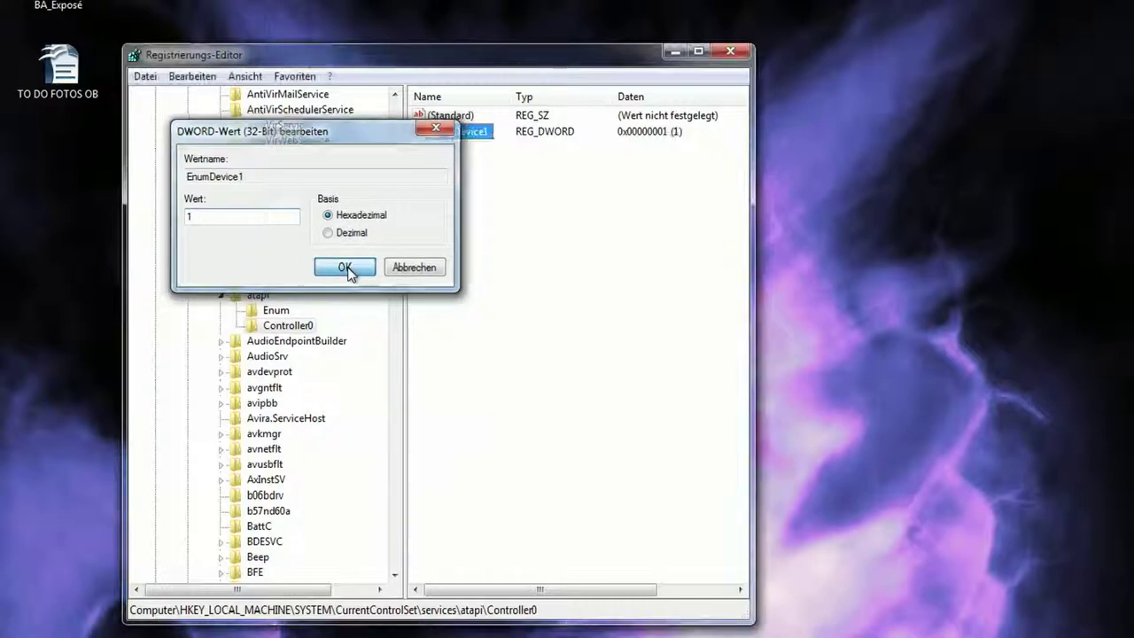
left_click(730, 53)
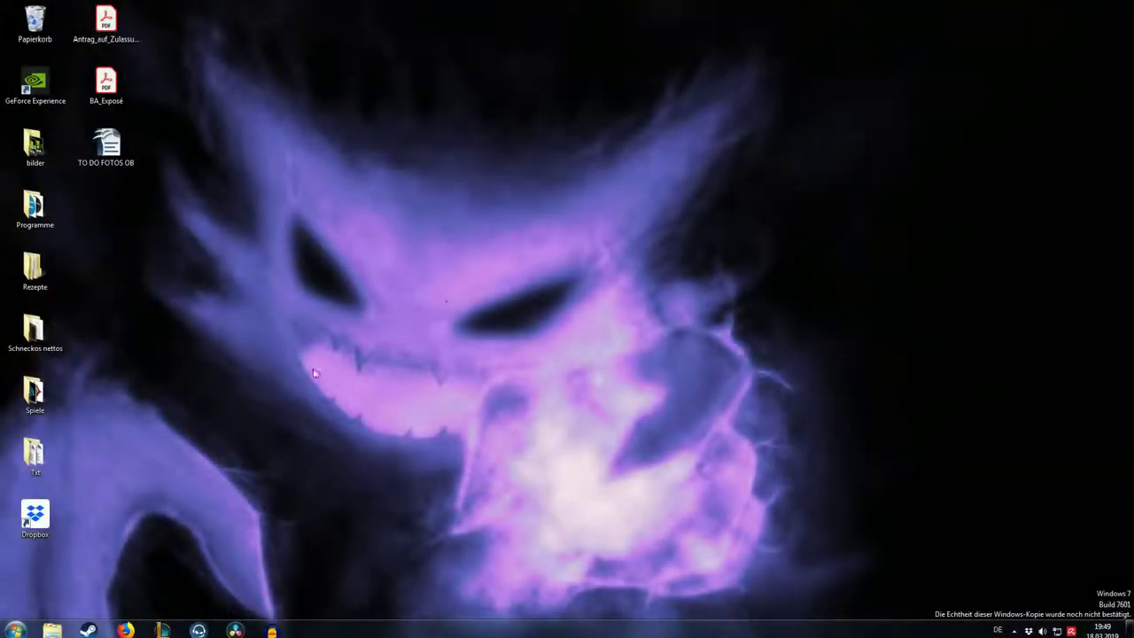
Open Computer in Explorer, check that BD-RE-Laufwerk (E:) is listed, and close the window
left_click(53, 631)
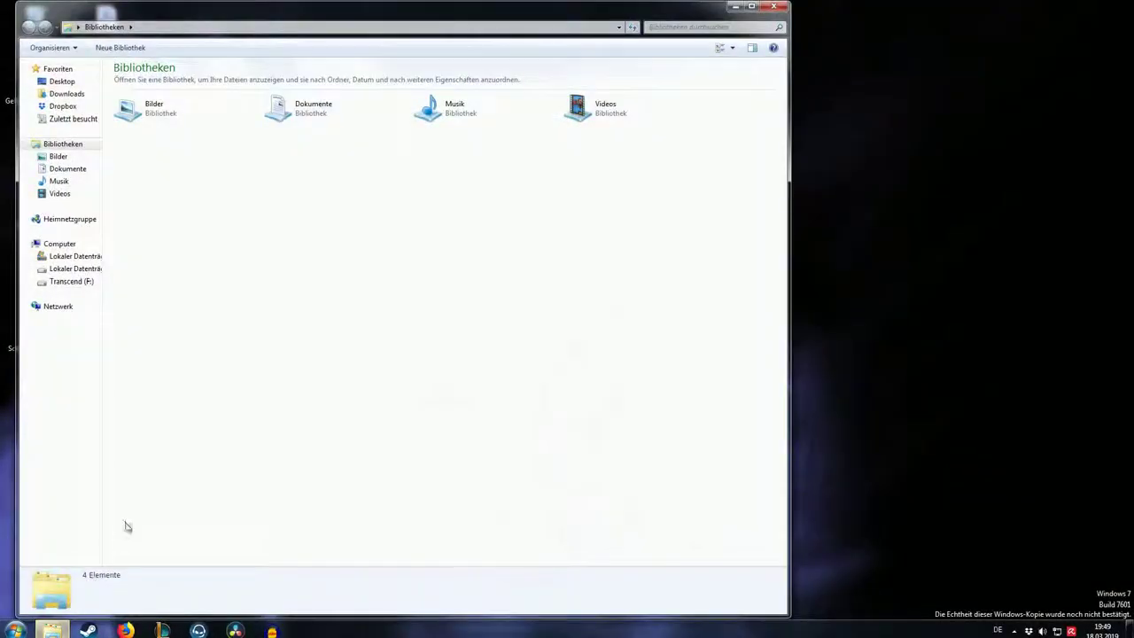
left_click(60, 244)
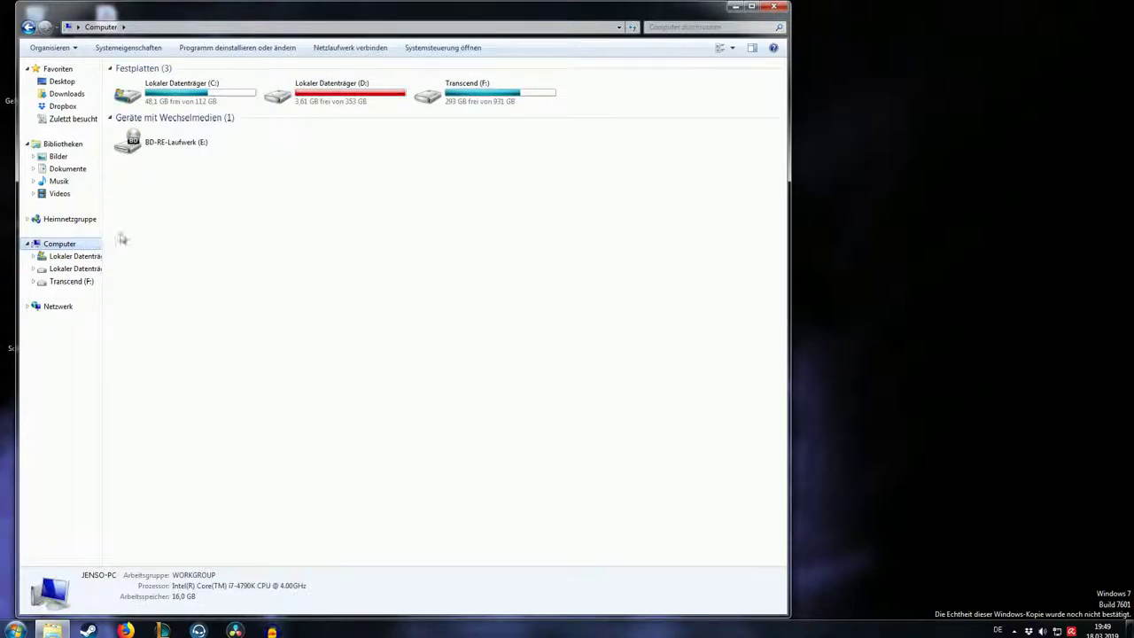
left_click(202, 146)
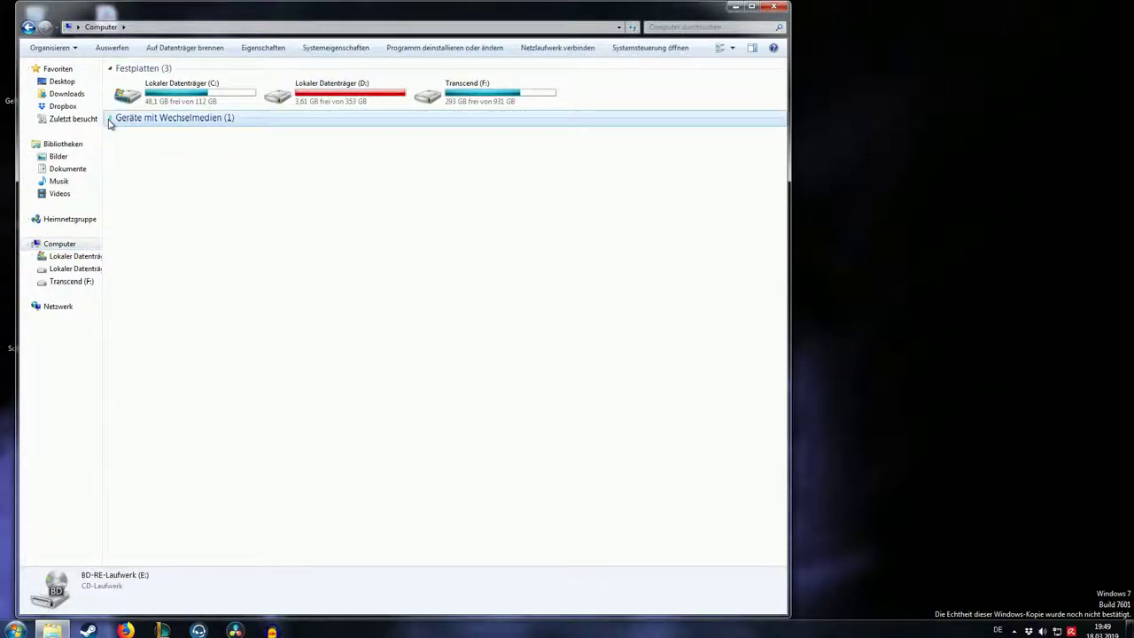
left_click(296, 152)
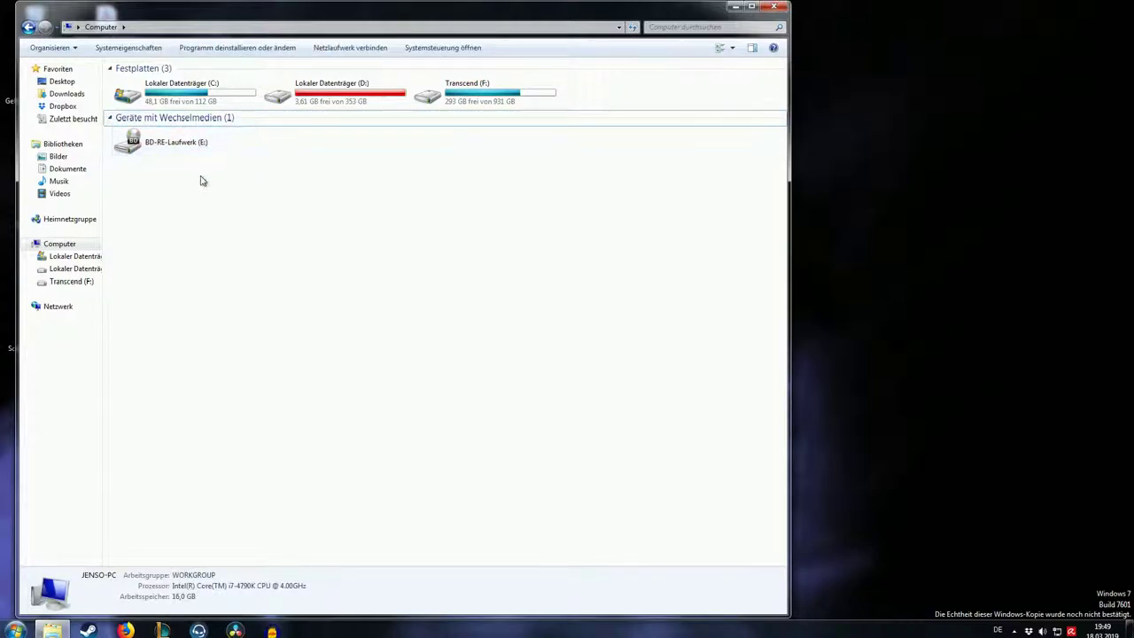
left_click(775, 7)
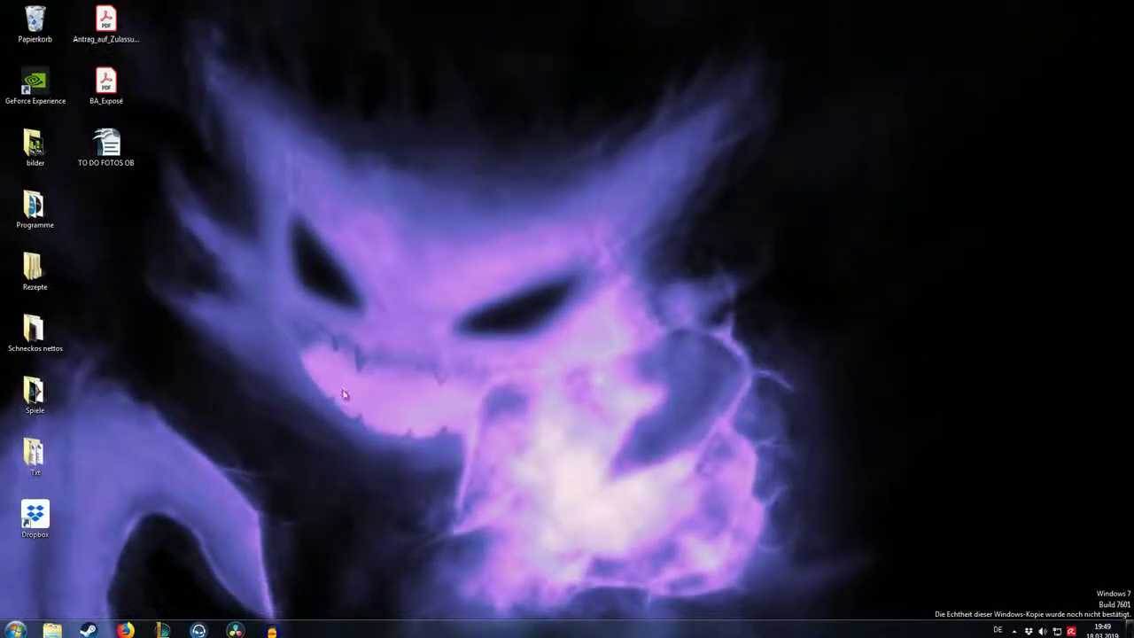
Rerun regedit from the Run dialog and approve the UAC prompt with Ja
key("super+r")
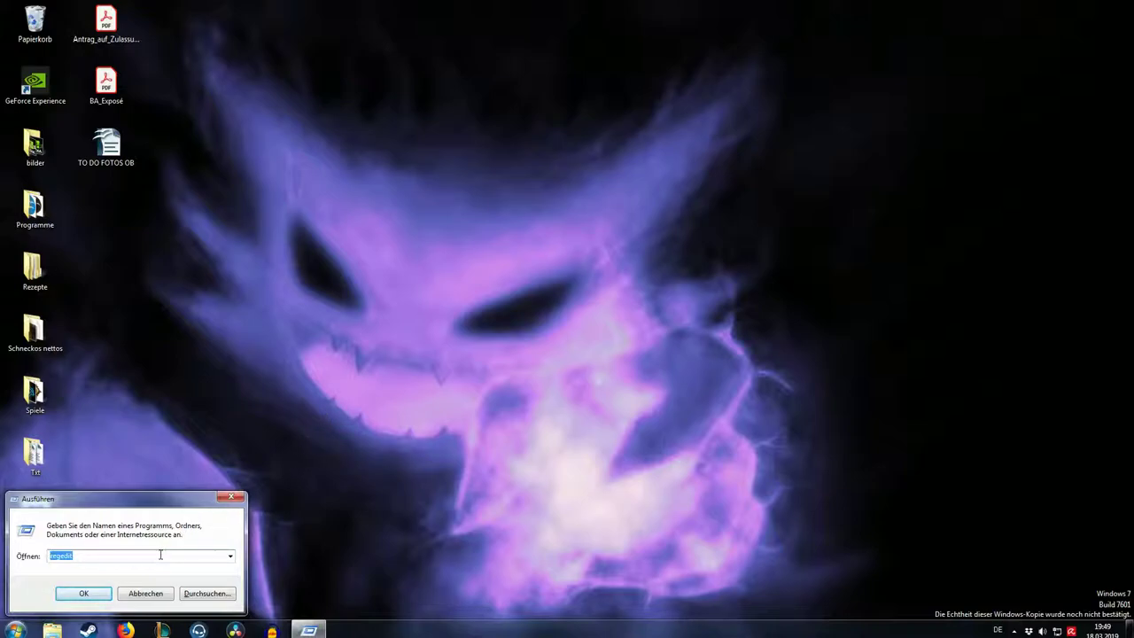
key("Return")
left_click(205, 576)
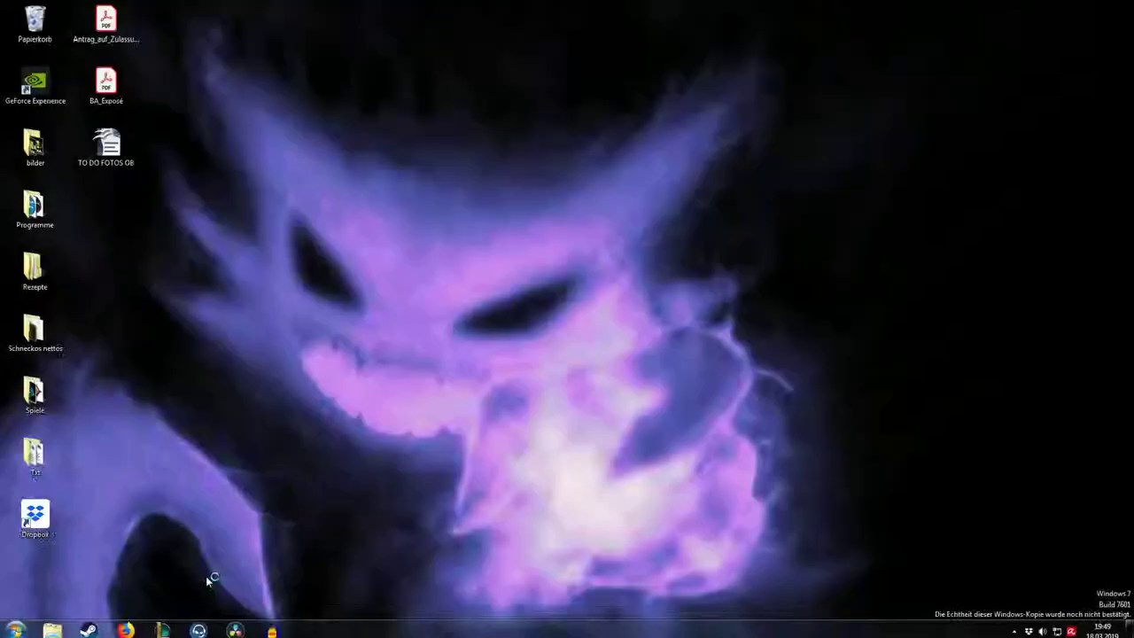
Delete the atapi\Controller0 key and its subkeys, confirming with Ja, then exit Registry Editor
scroll(216, 272, "up", 2)
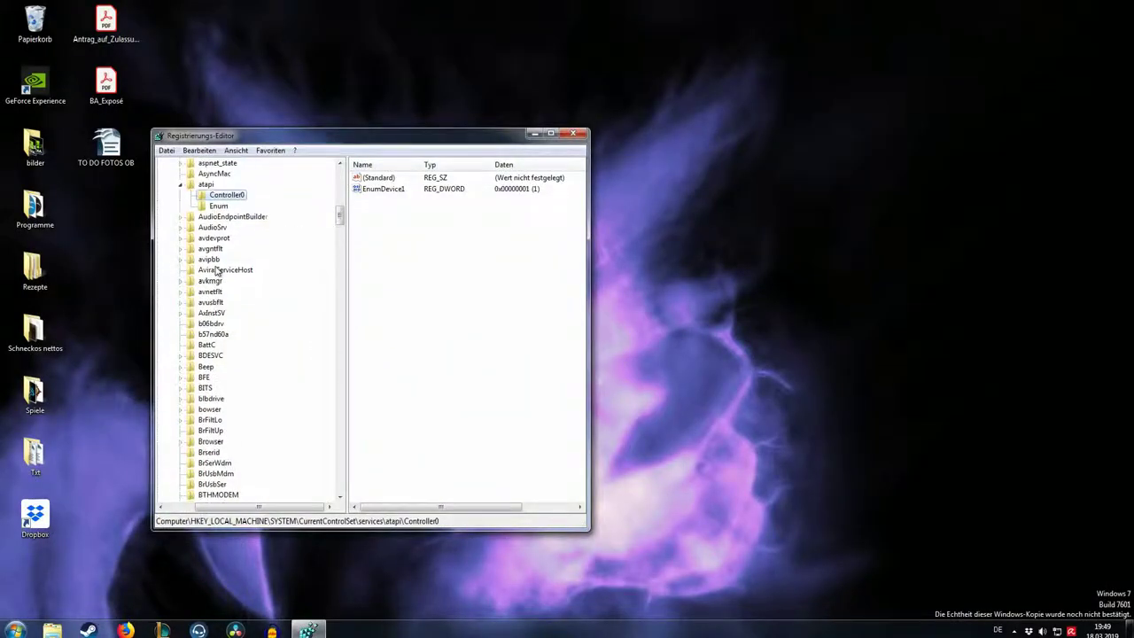
scroll(216, 270, "up", 1)
scroll(205, 243, "up", 1)
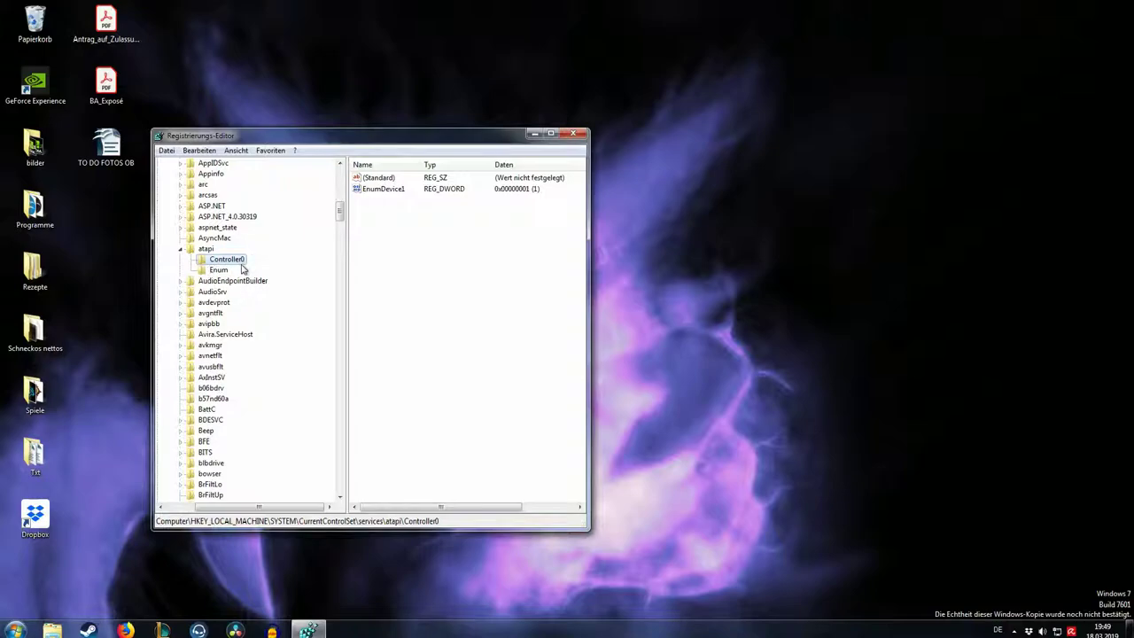
key("Delete")
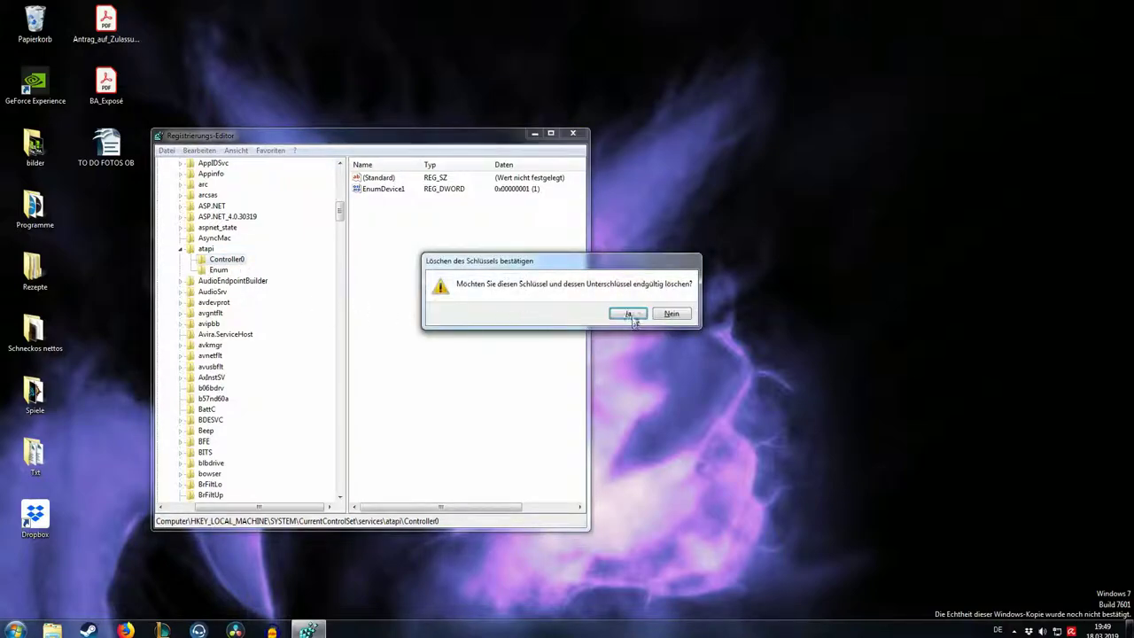
left_click(631, 316)
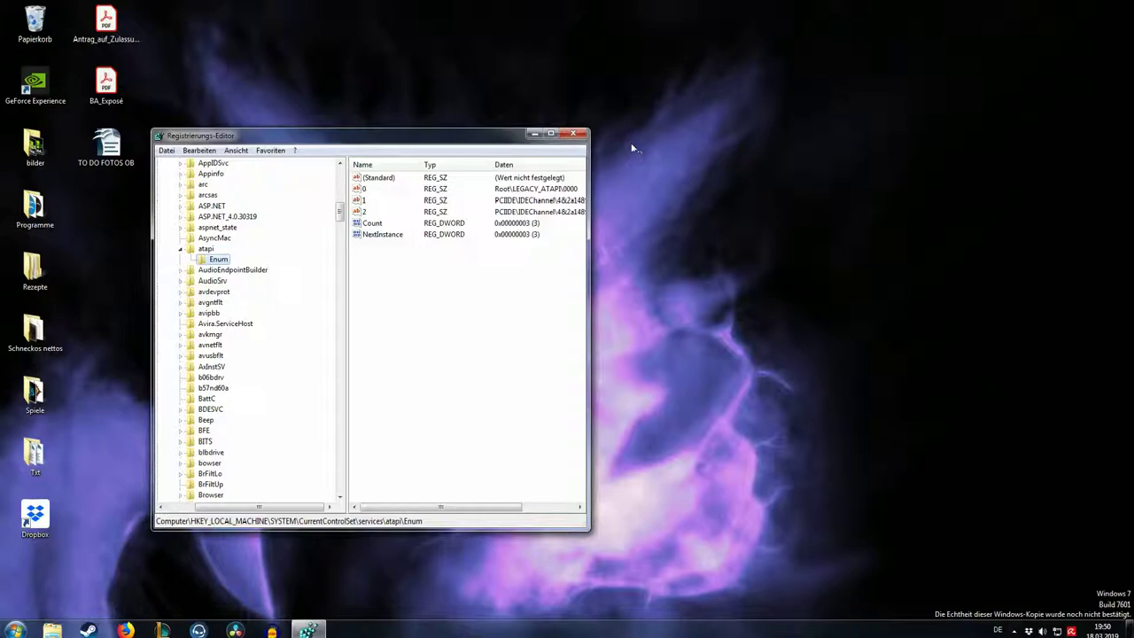
left_click(573, 134)
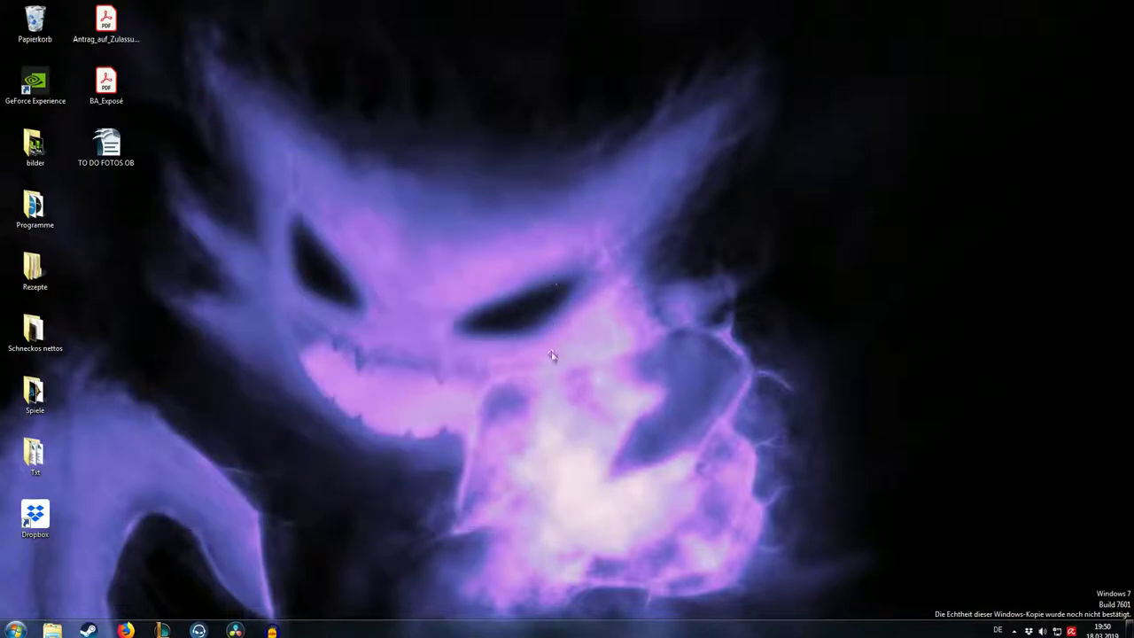